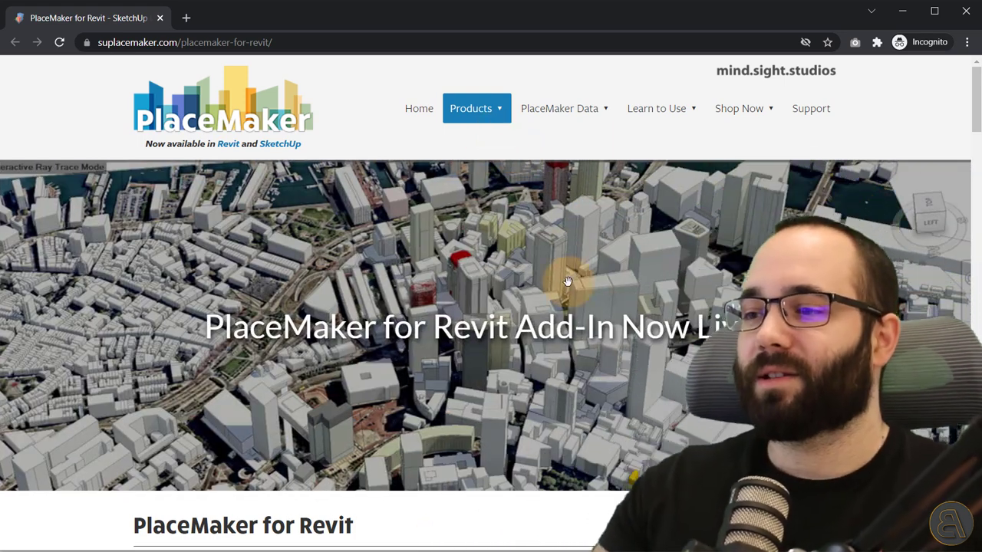
Read through the PlaceMaker for Revit product page, including its core features, data sets and sample imports.
scroll(567, 282, down, 1)
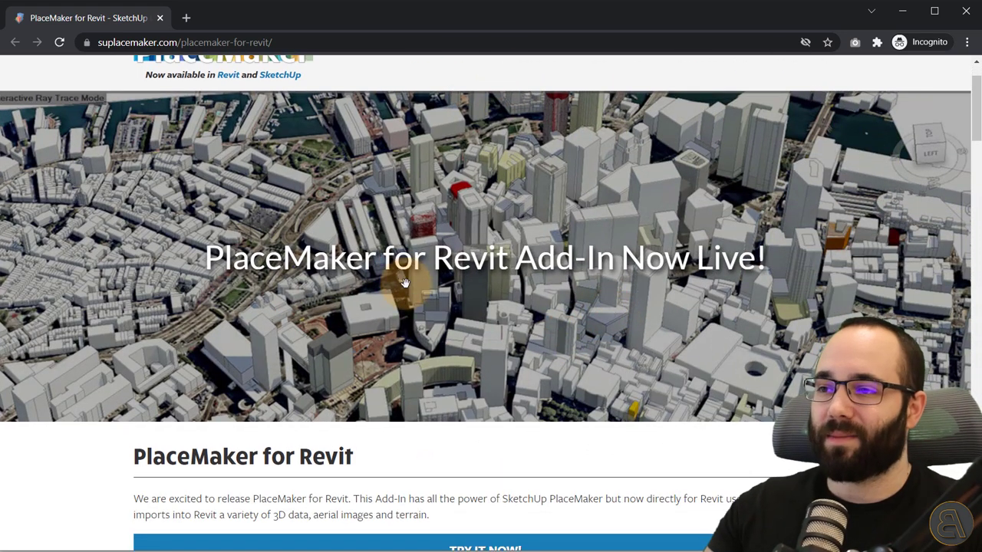
scroll(575, 313, down, 4)
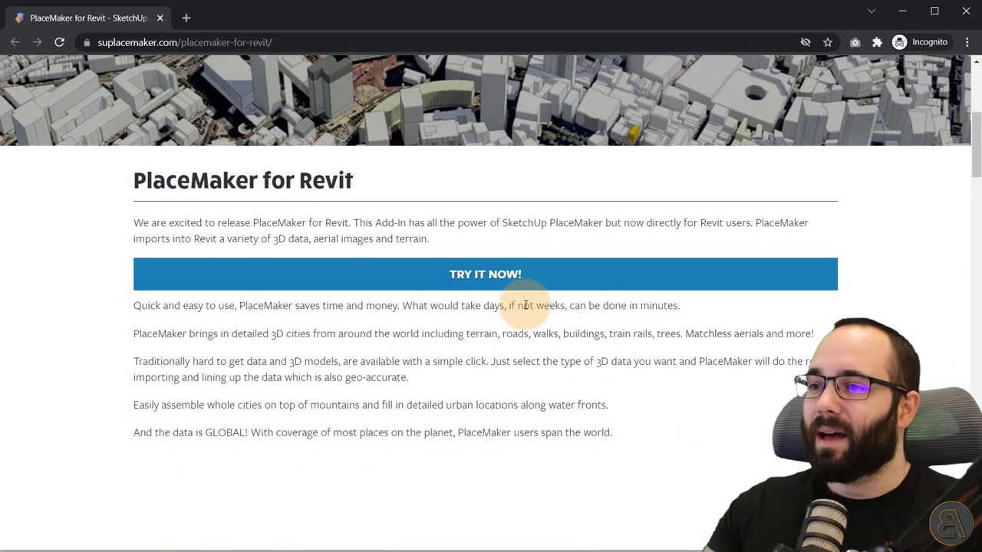
scroll(521, 307, down, 10)
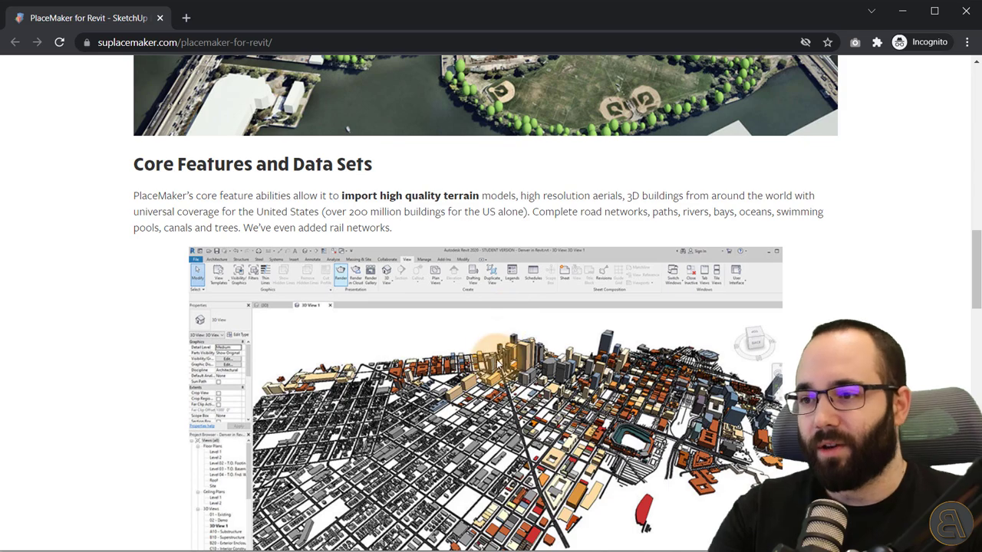
scroll(475, 361, down, 9)
scroll(494, 375, down, 4)
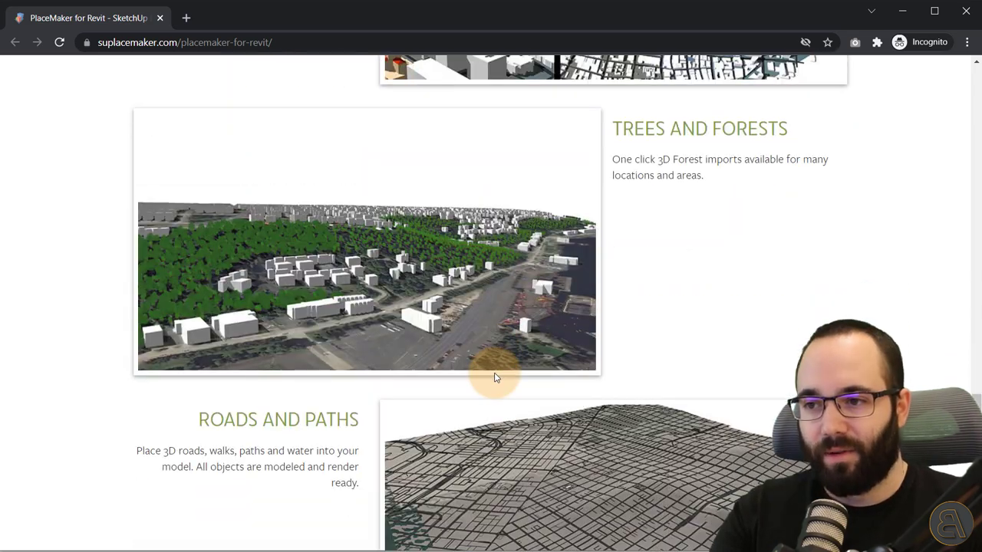
scroll(490, 376, down, 4)
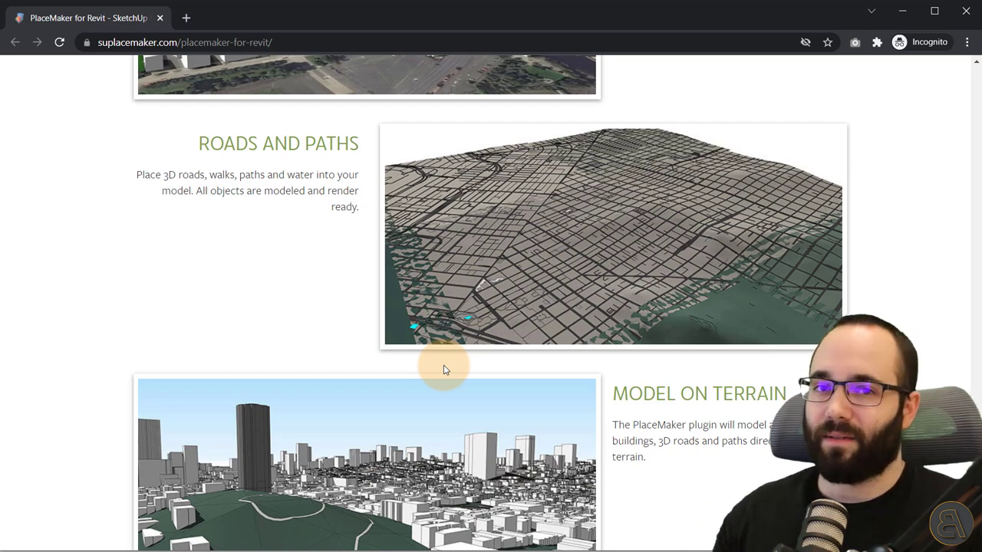
scroll(443, 370, down, 2)
scroll(422, 397, up, 15)
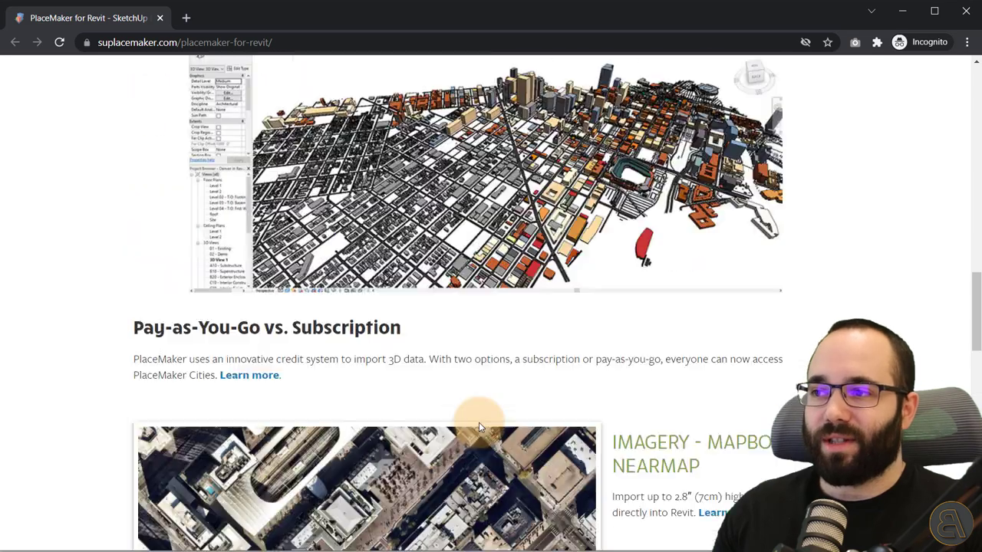
scroll(475, 419, up, 9)
scroll(472, 420, down, 2)
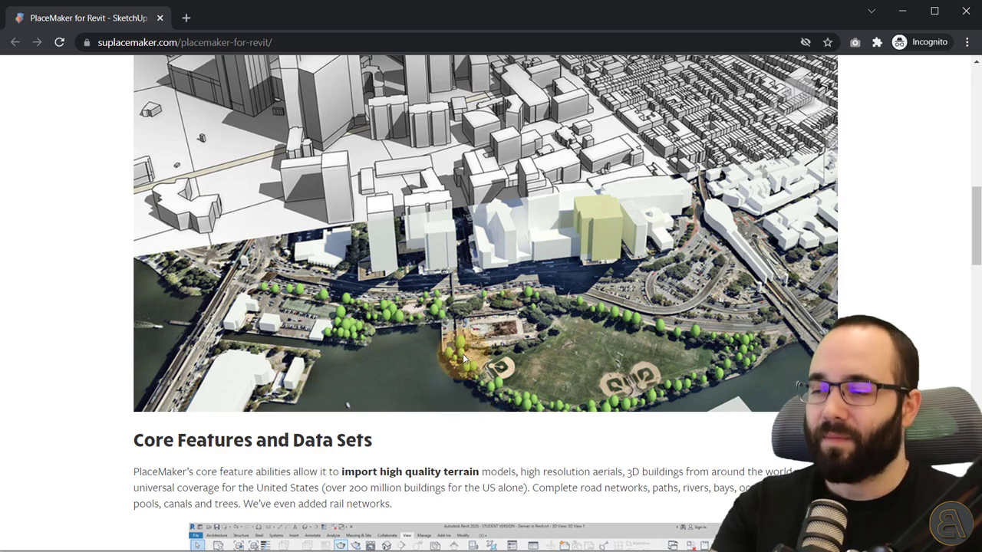
scroll(469, 418, up, 4)
scroll(642, 288, up, 6)
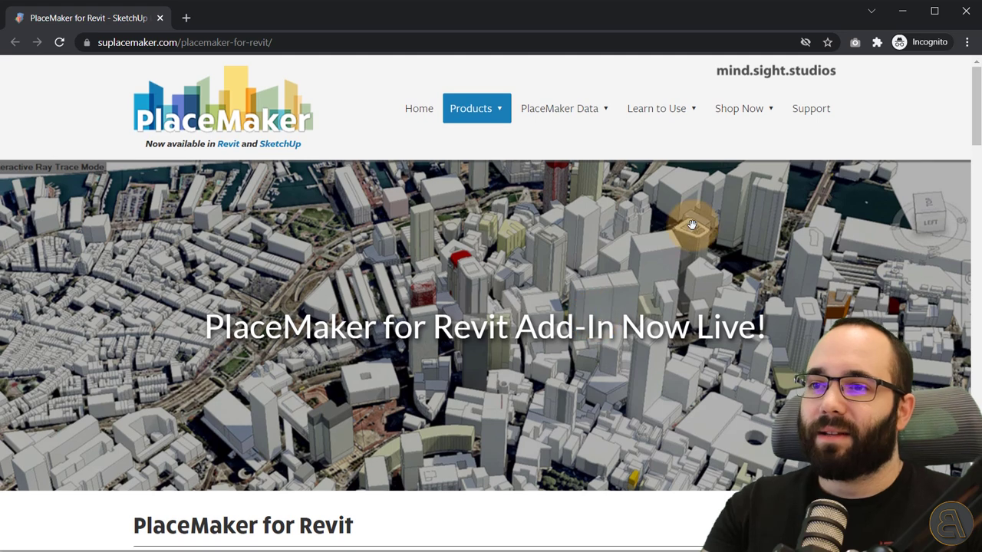
Open the PlaceMaker for Revit shop page and compare the Pay-As-You-Go and Subscription Bundle options.
mouse_move(747, 113)
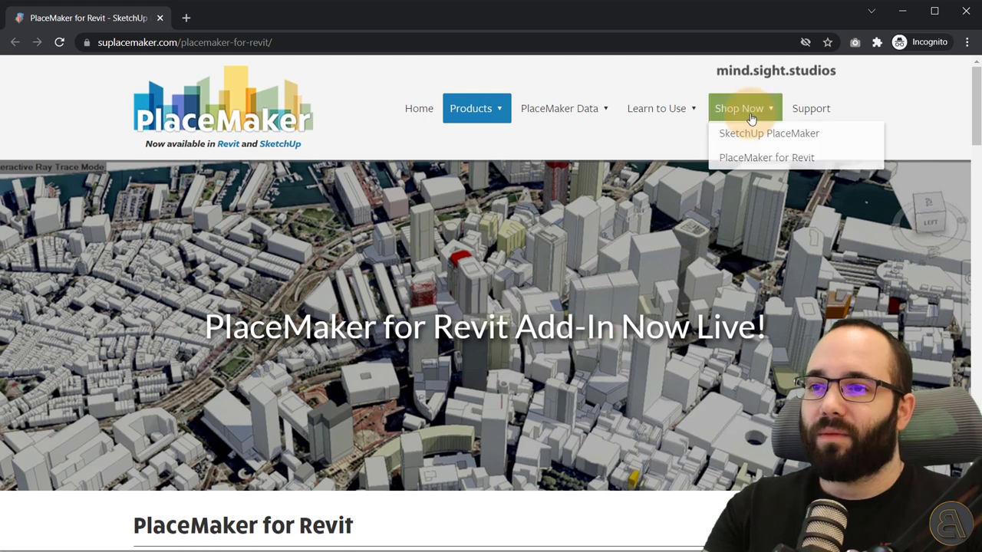
click(735, 158)
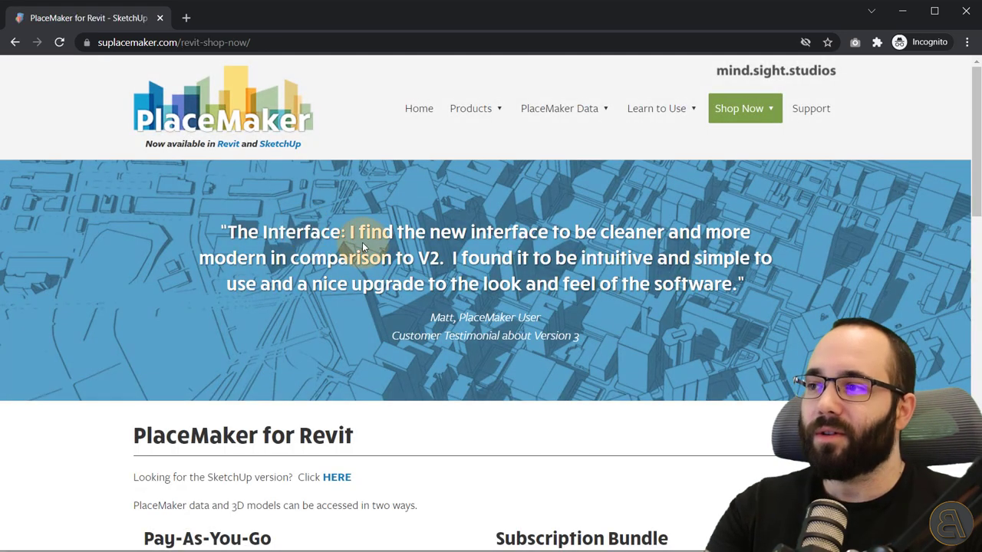
scroll(299, 245, down, 6)
scroll(322, 245, down, 2)
scroll(307, 253, up, 1)
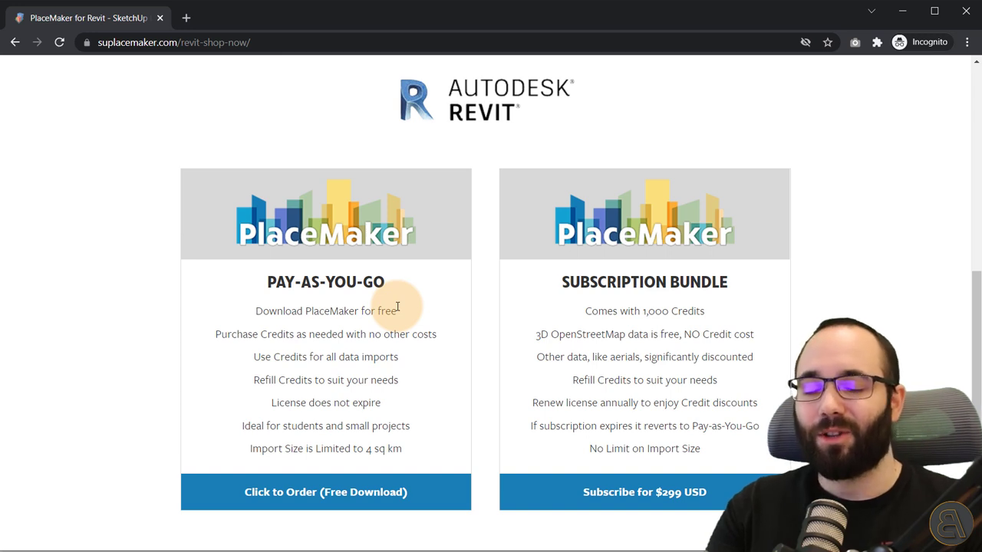
Switch to Revit, open PlaceMaker's Select Place map and move its window fully into view.
click(903, 12)
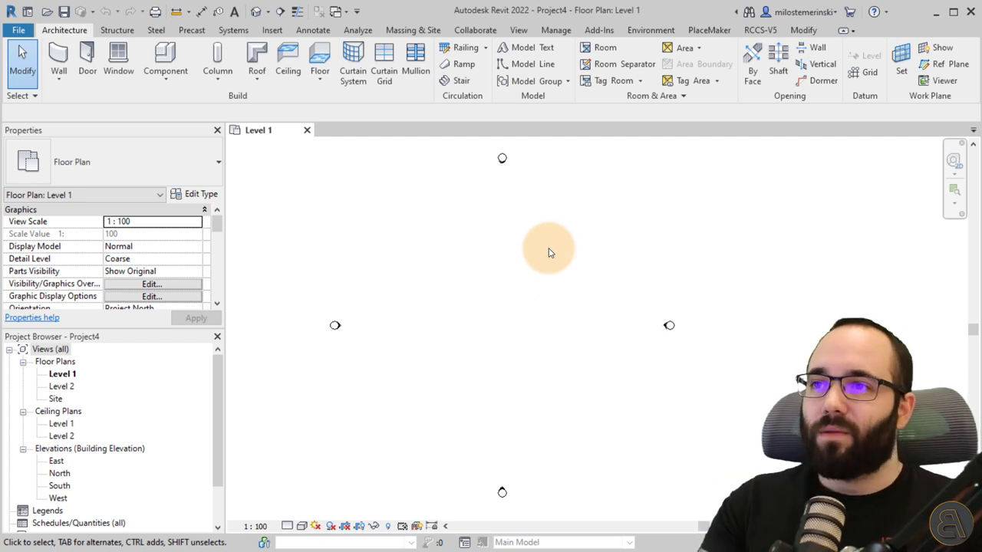
click(708, 30)
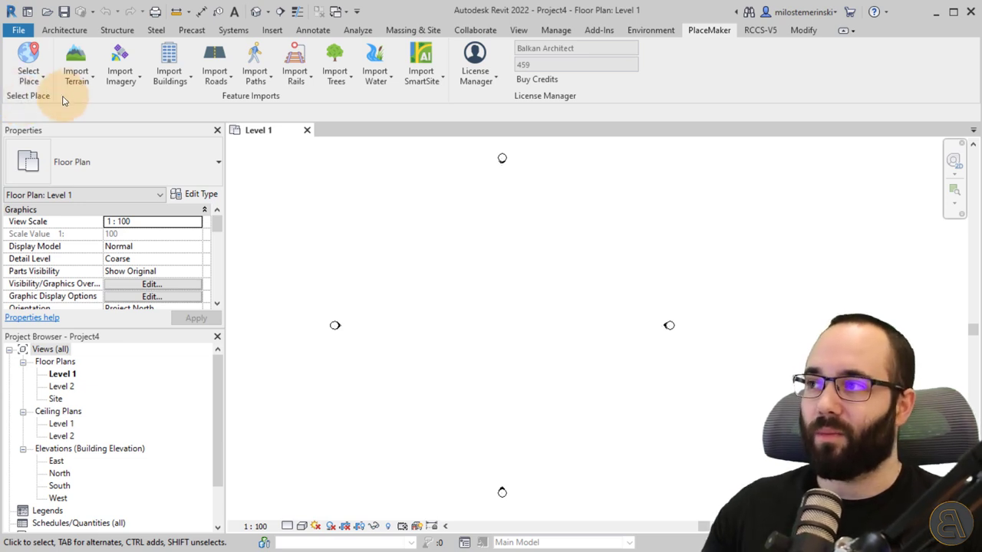
click(29, 57)
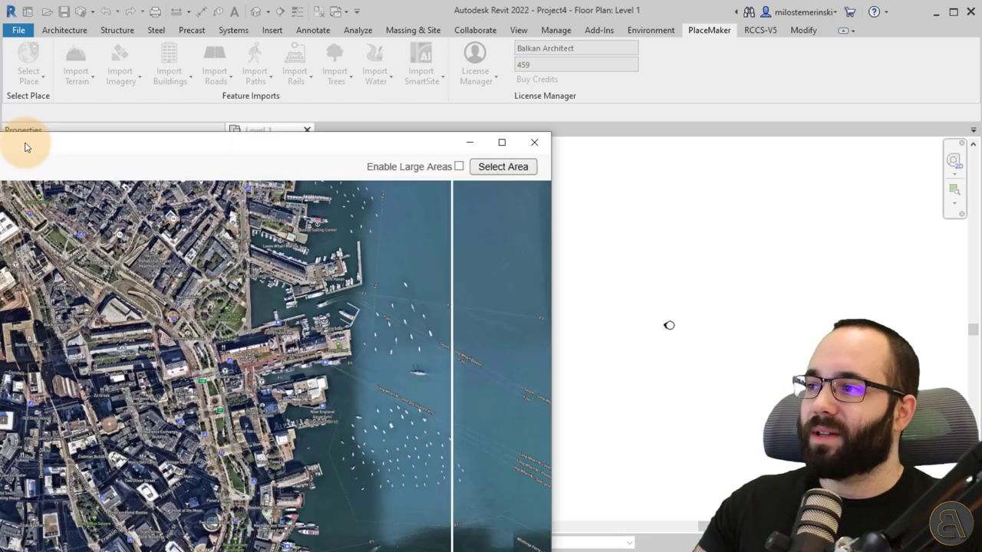
drag(26, 147, 475, 60)
drag(19, 46, 164, 64)
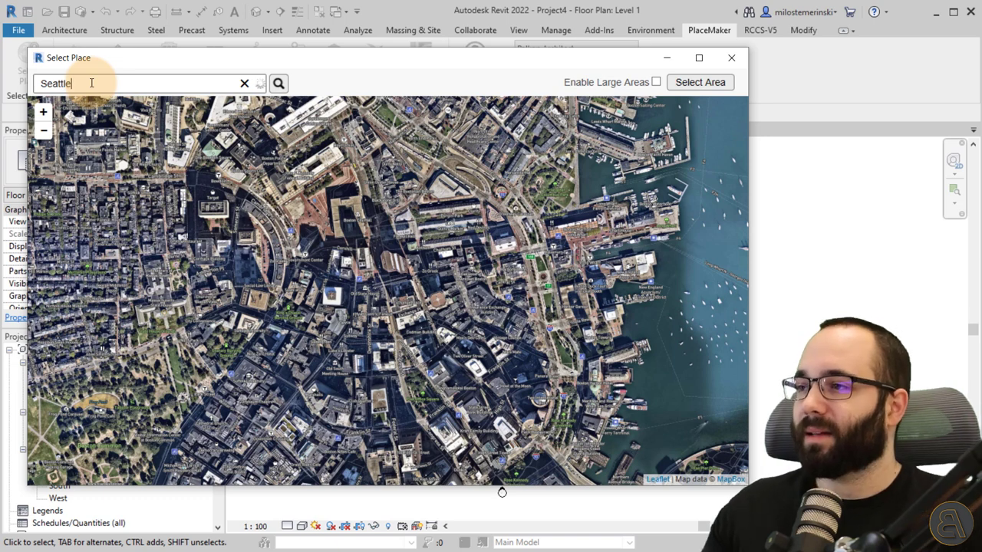
Search the map for Seattle and choose the match in King County, Washington, United States.
scroll(117, 144, down, 2)
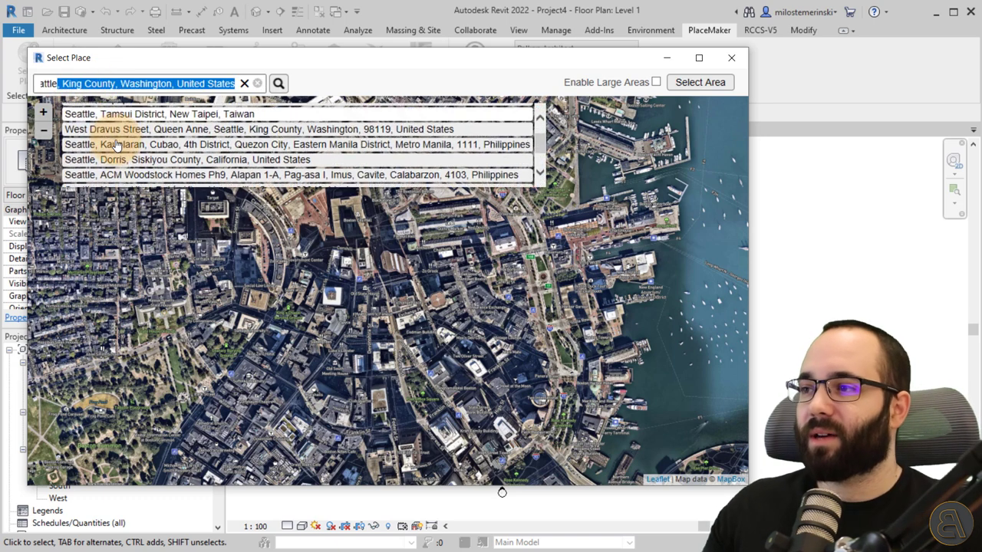
scroll(117, 144, down, 2)
scroll(112, 116, up, 3)
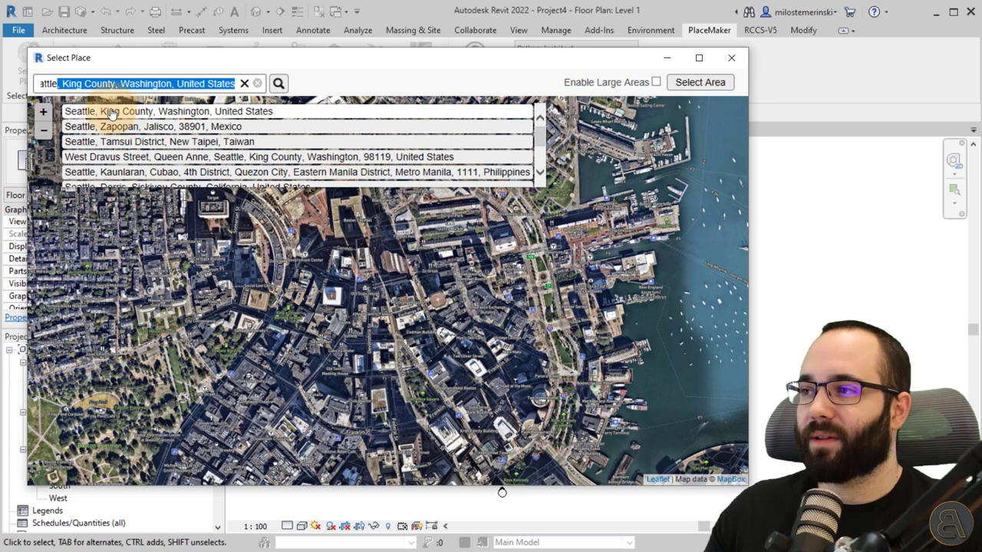
click(102, 114)
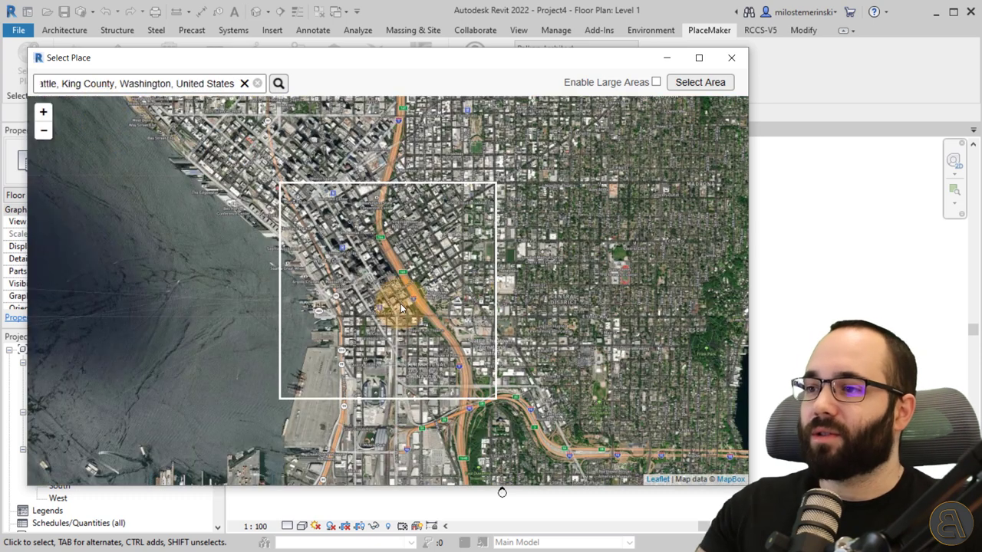
Bring the map to the wooded residential shoreline on the peninsula southwest of downtown Seattle.
scroll(447, 290, down, 1)
drag(362, 406, 518, 318)
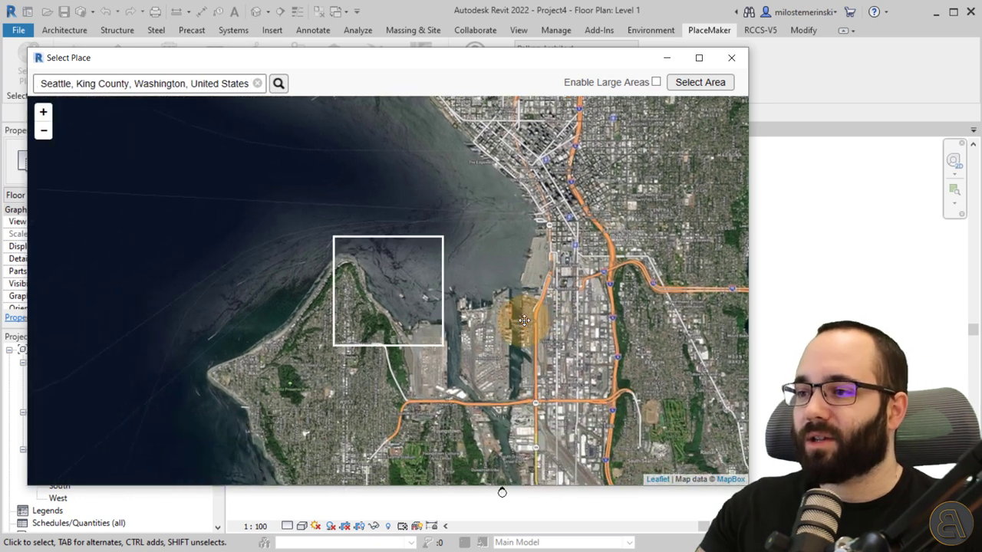
drag(452, 388, 526, 274)
drag(536, 429, 510, 410)
double_click(369, 280)
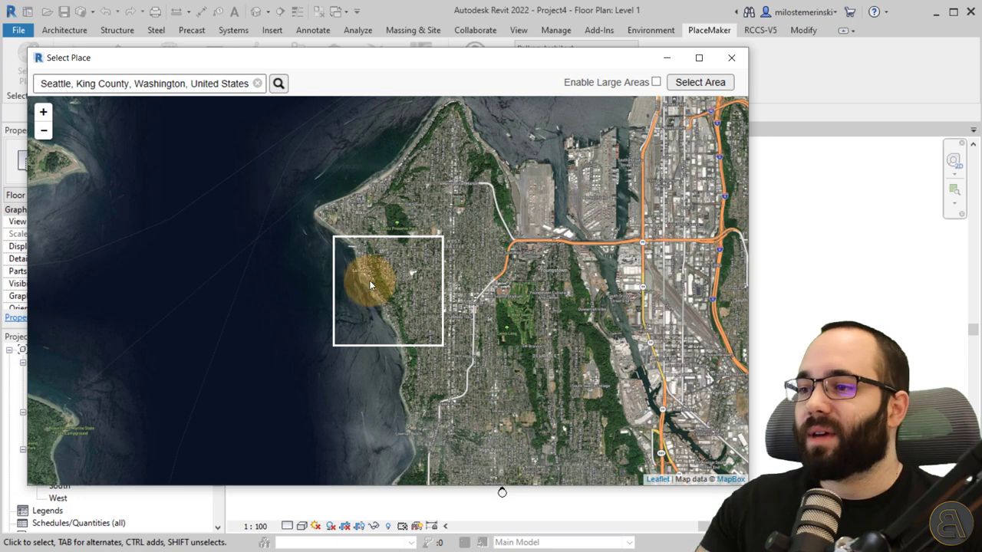
click(413, 323)
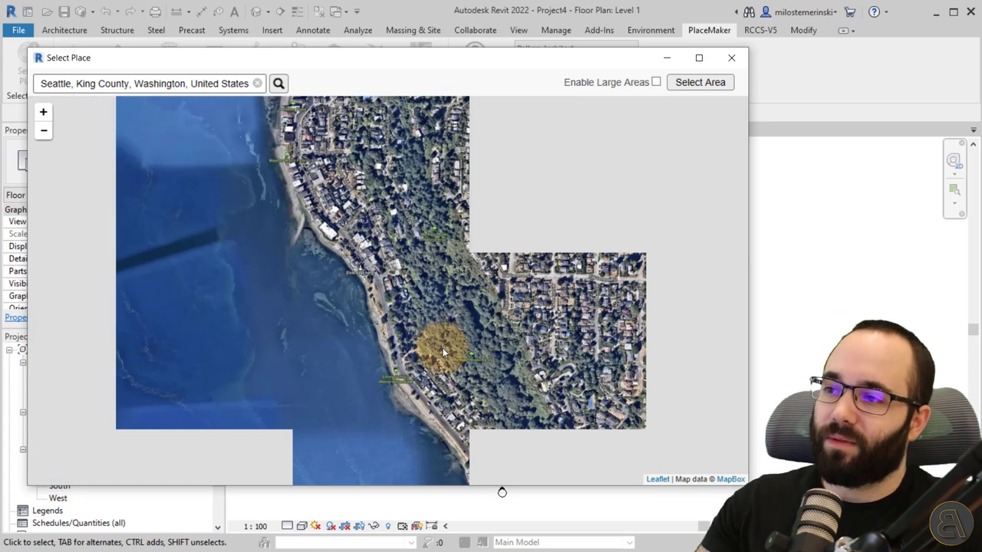
drag(444, 345, 431, 317)
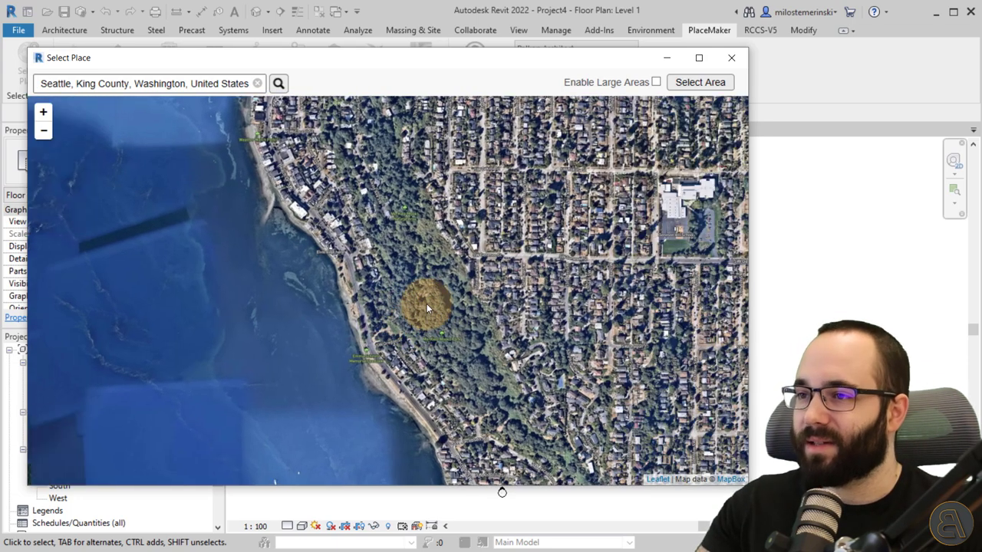
scroll(427, 304, down, 2)
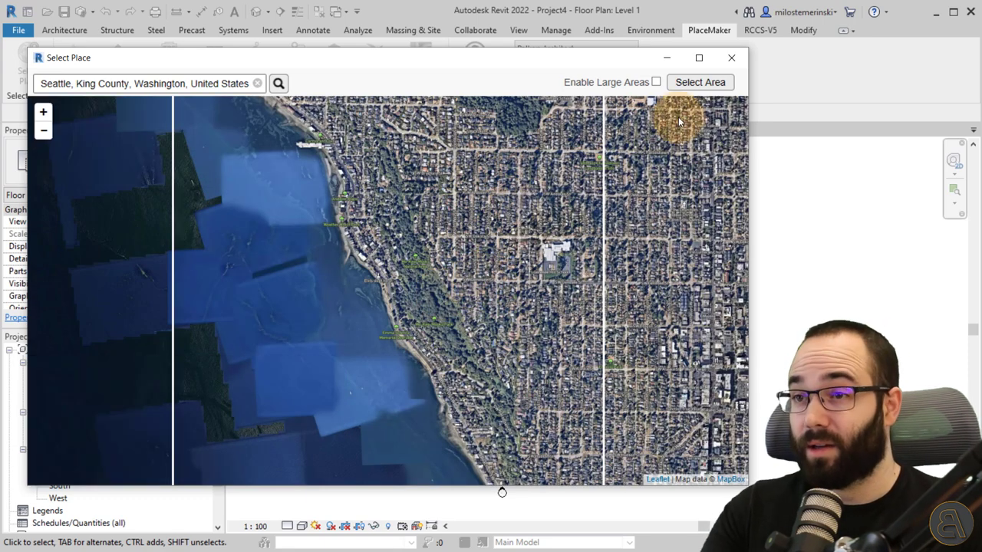
Start an area selection on the map and shrink its rectangle to a small patch along the shoreline.
click(698, 83)
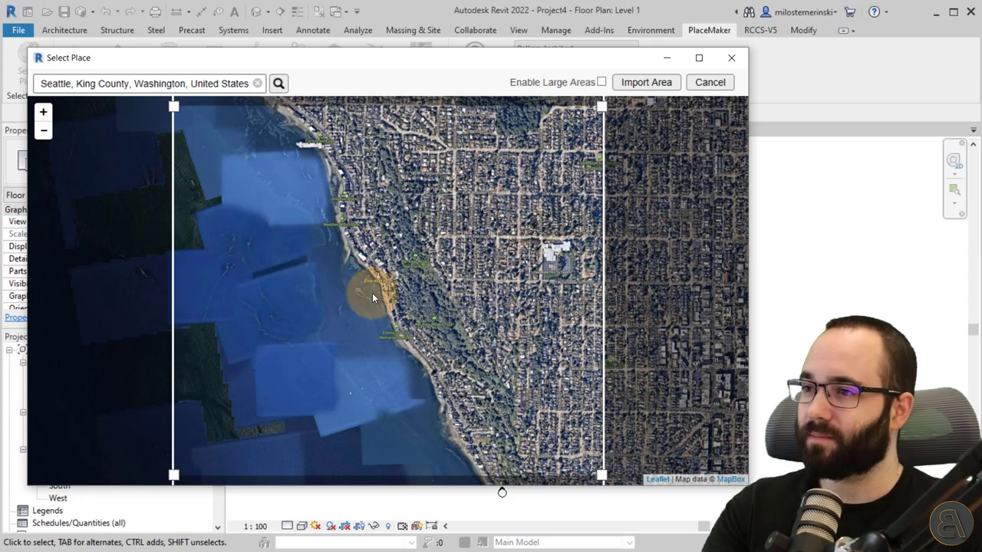
scroll(372, 293, down, 1)
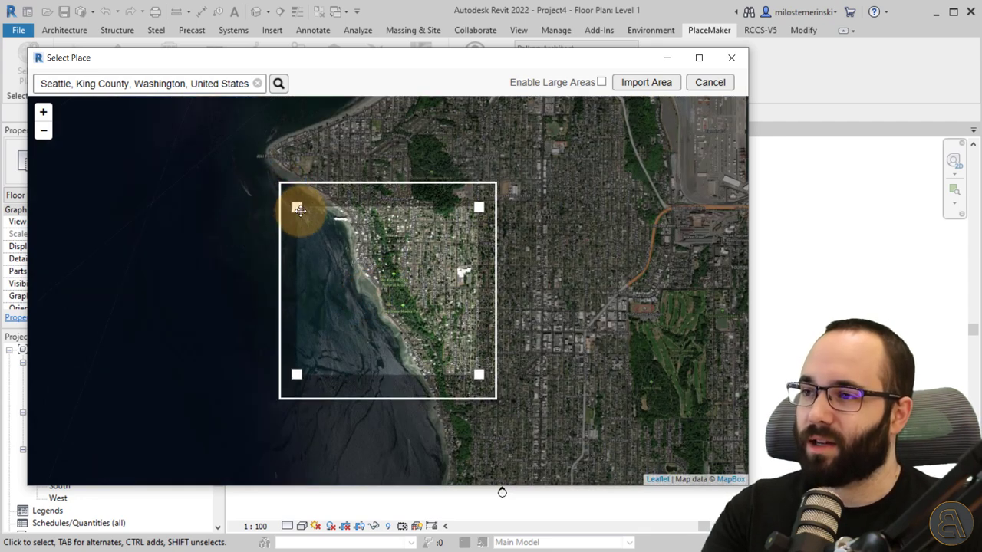
drag(299, 210, 331, 245)
scroll(385, 282, up, 1)
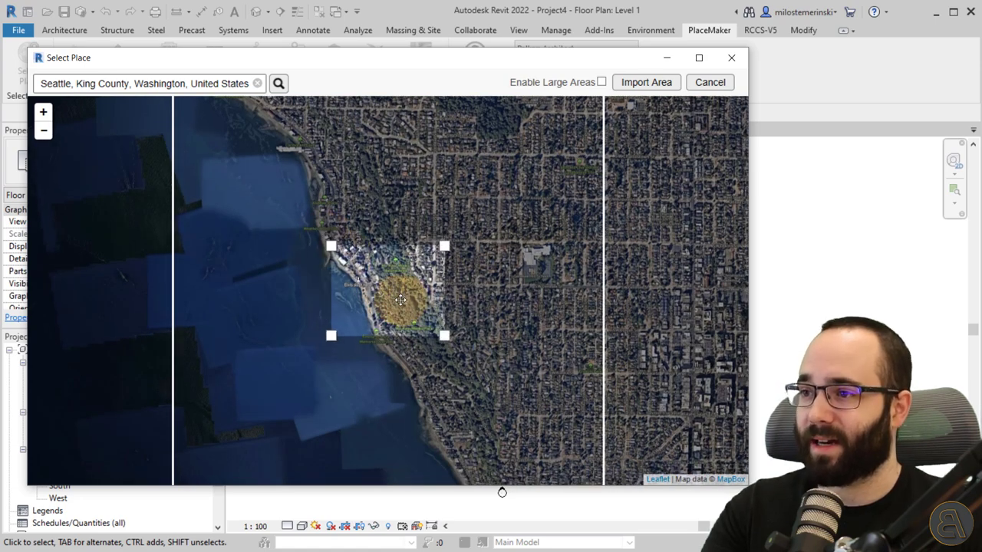
scroll(376, 286, up, 1)
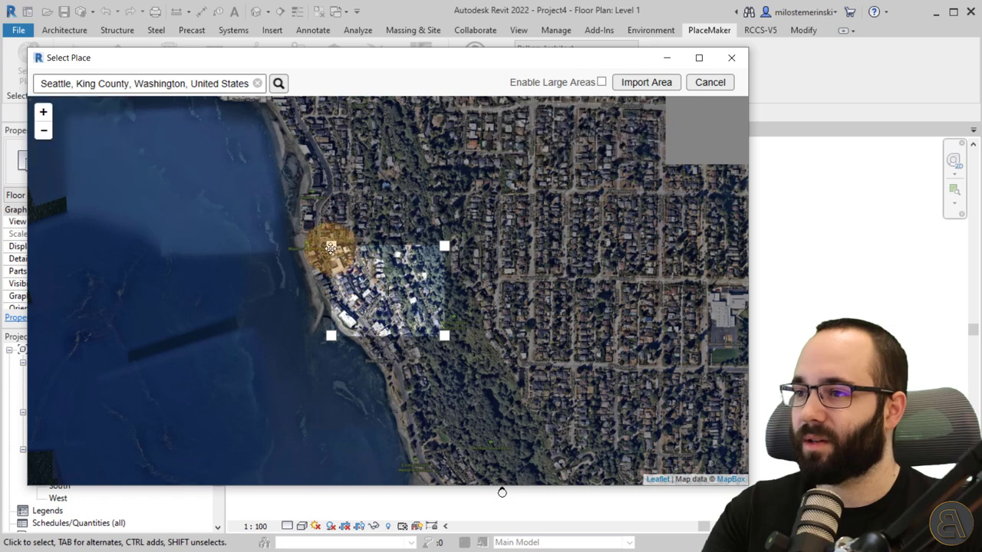
Enlarge the selection rectangle, place it over the beach, houses and woodland along the coast, and import that area.
drag(330, 244, 231, 170)
drag(383, 316, 336, 221)
drag(427, 292, 542, 203)
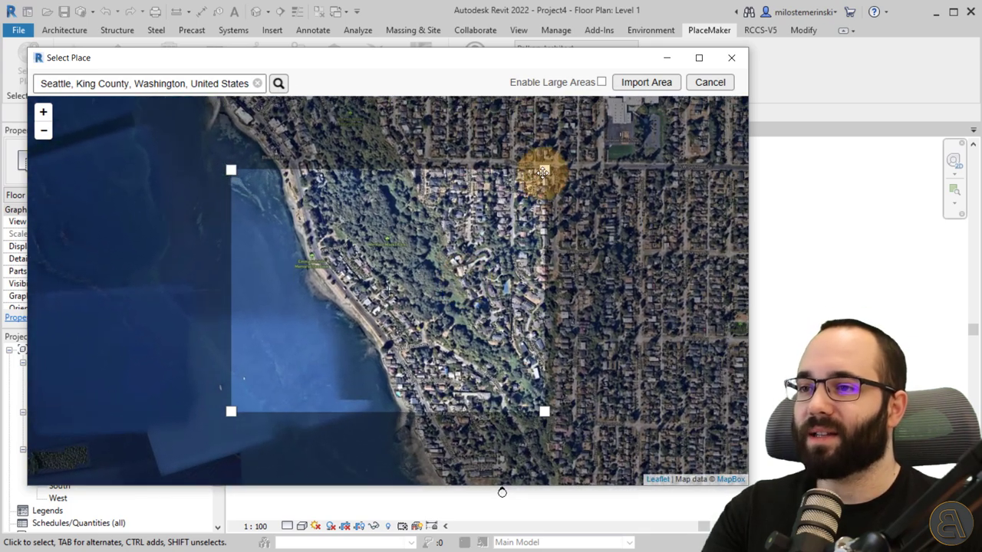
drag(543, 170, 533, 171)
drag(396, 347, 472, 477)
drag(469, 544, 529, 358)
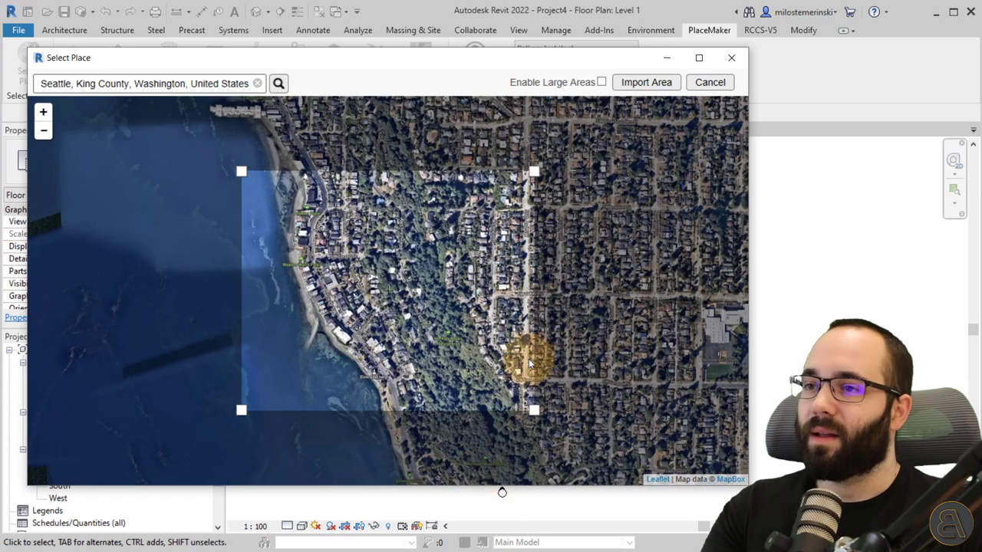
click(645, 83)
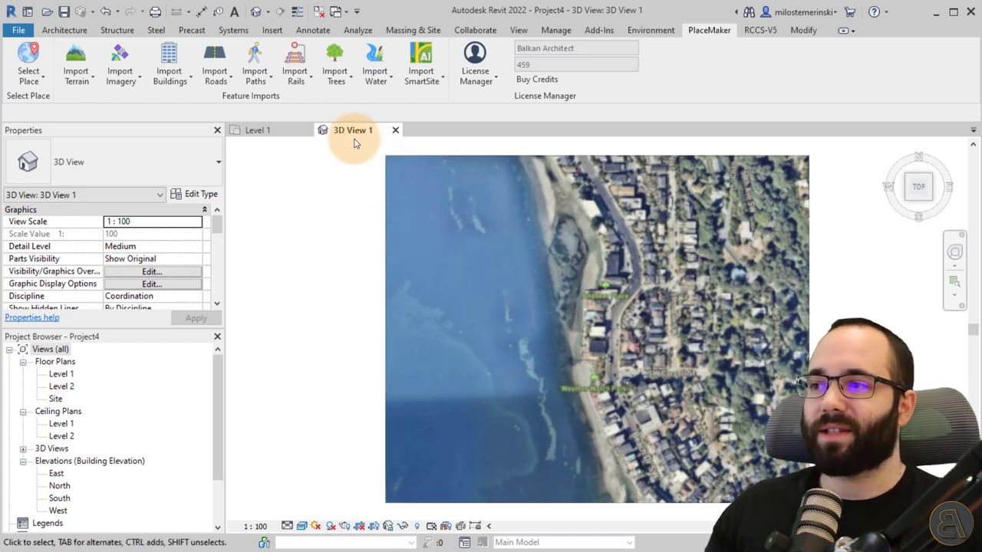
Examine the imported topography surface in 3D, including its snapshot material and area properties.
scroll(422, 239, down, 3)
shift+middle_drag(422, 239, 503, 367)
click(512, 394)
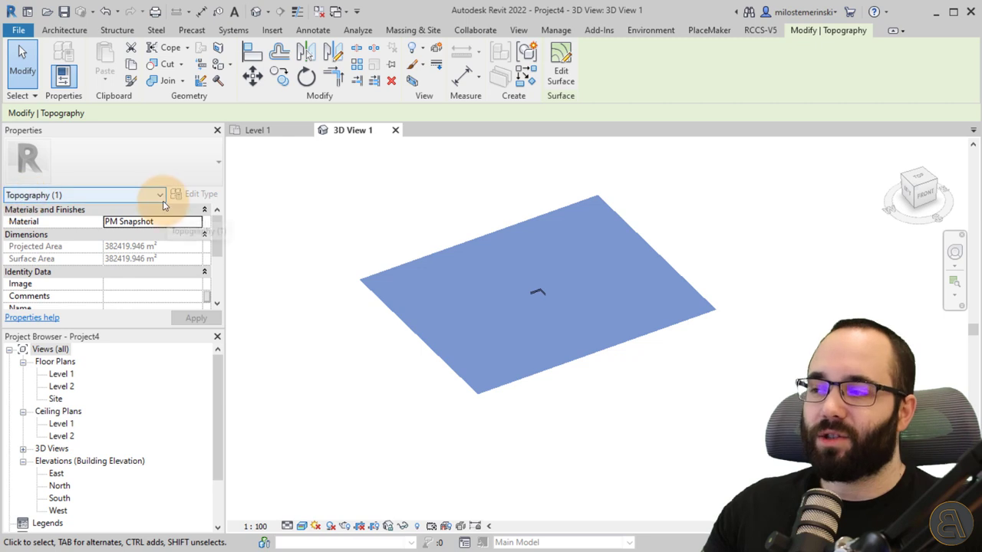
click(401, 362)
click(524, 322)
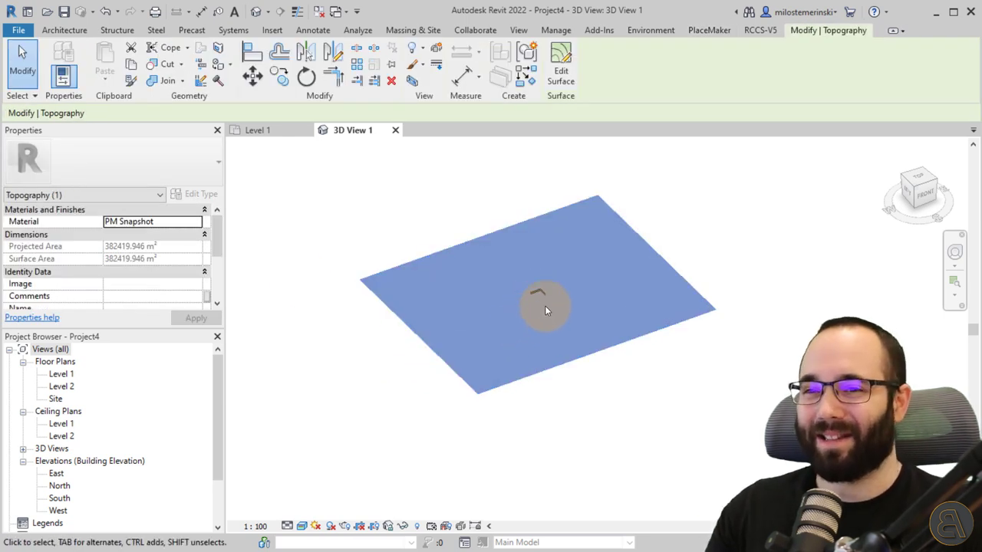
click(595, 398)
mouse_move(591, 388)
shift+middle_down()
mouse_move(600, 464)
mouse_move(611, 377)
mouse_move(601, 393)
shift+middle_up()
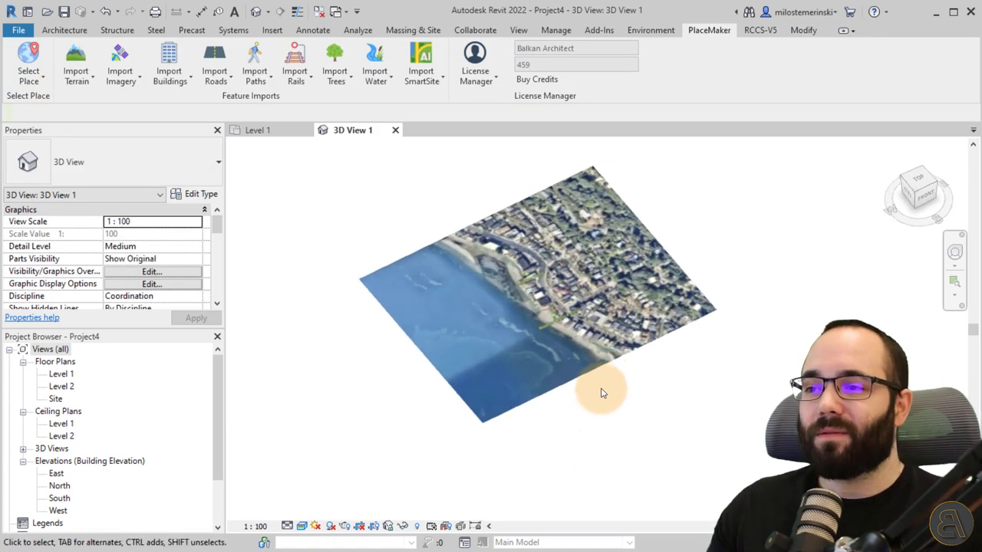
scroll(603, 392, up, 2)
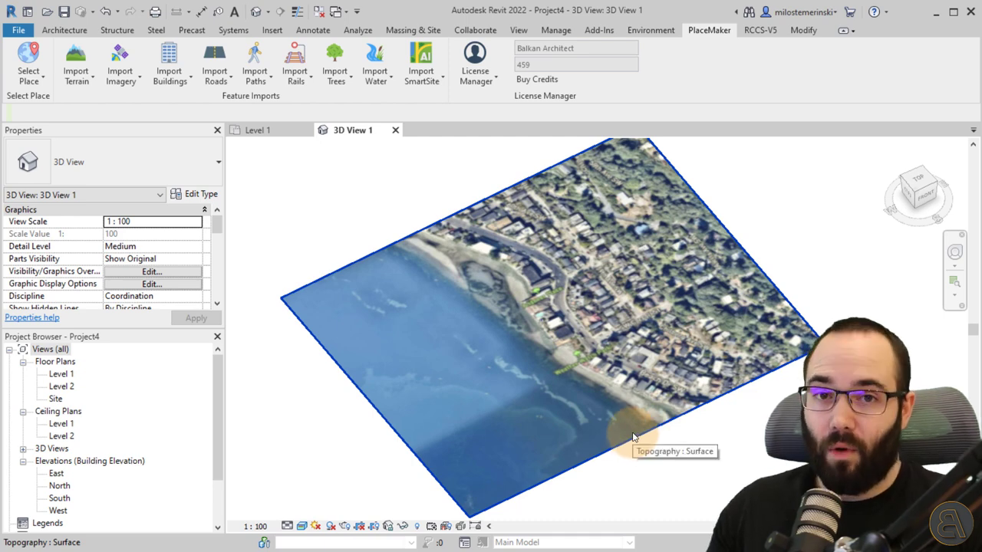
shift+middle_drag(693, 416, 452, 319)
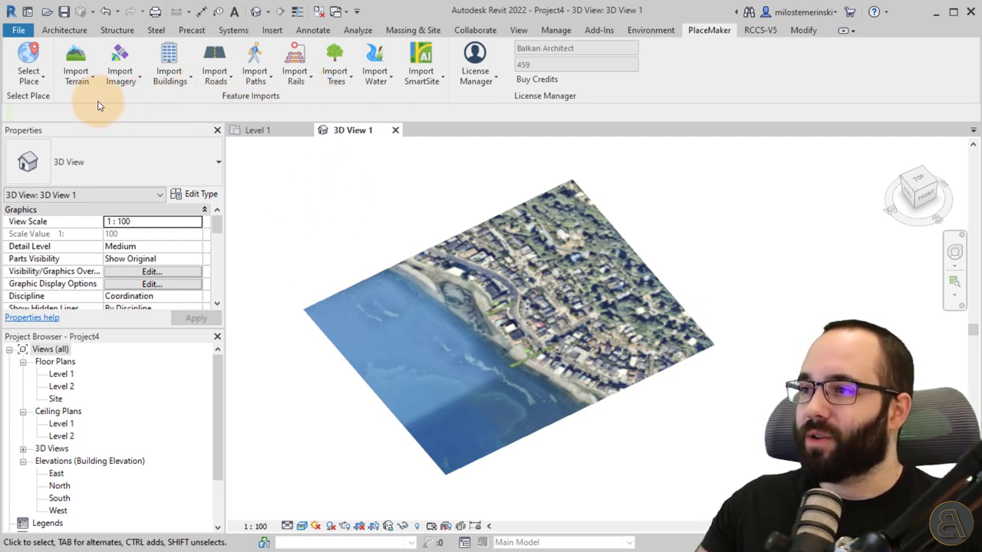
Start a terrain import with Cesium ion as the provider and a grid spacing of 10000 mm.
click(83, 60)
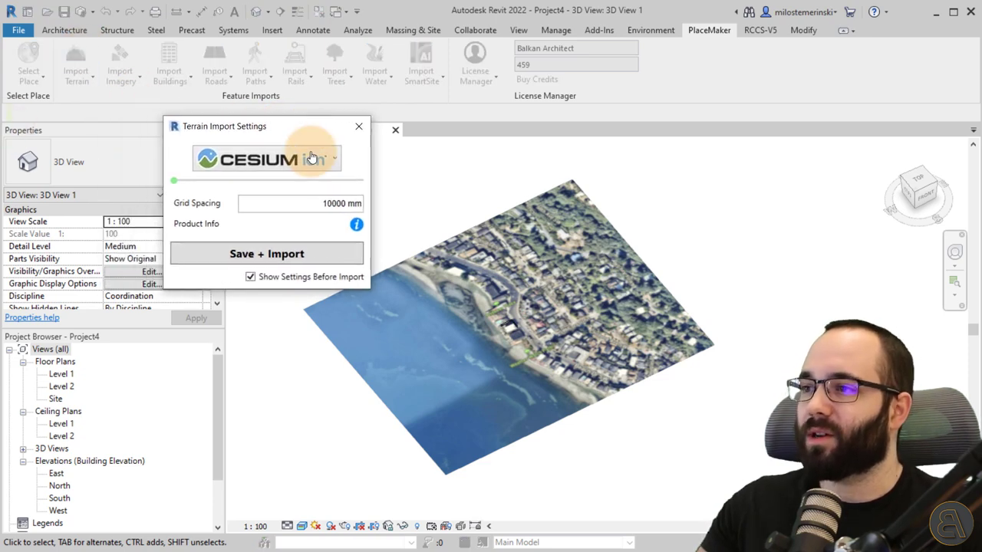
click(303, 159)
click(305, 165)
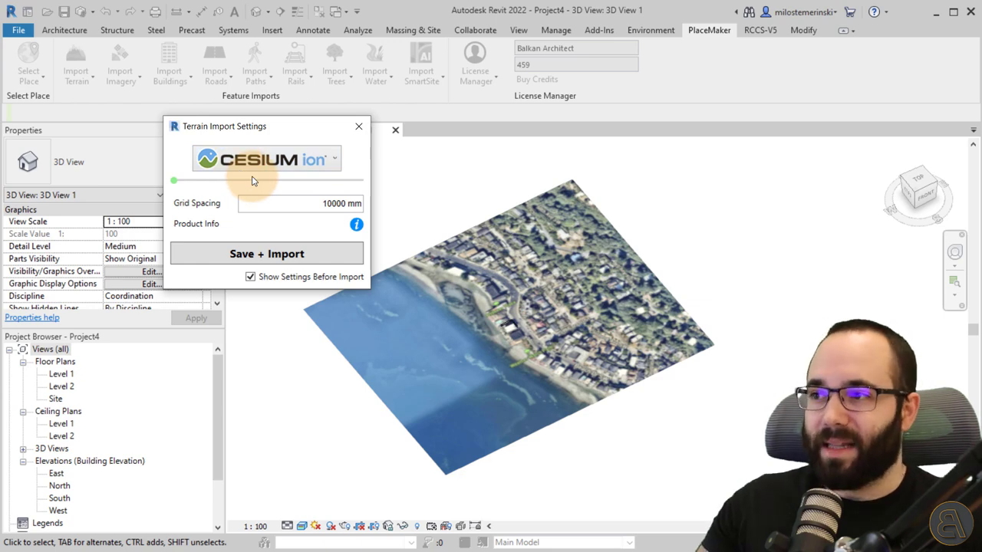
click(328, 202)
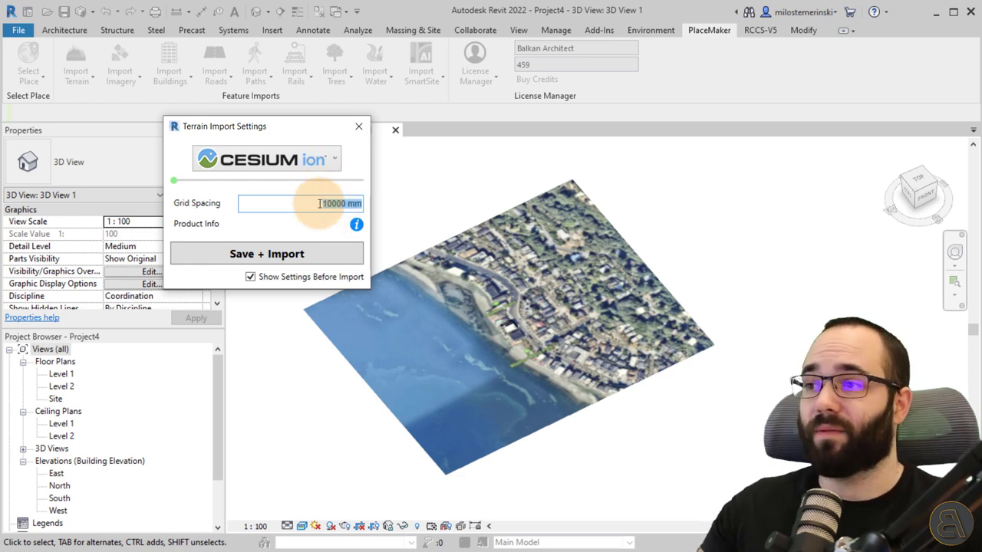
click(482, 300)
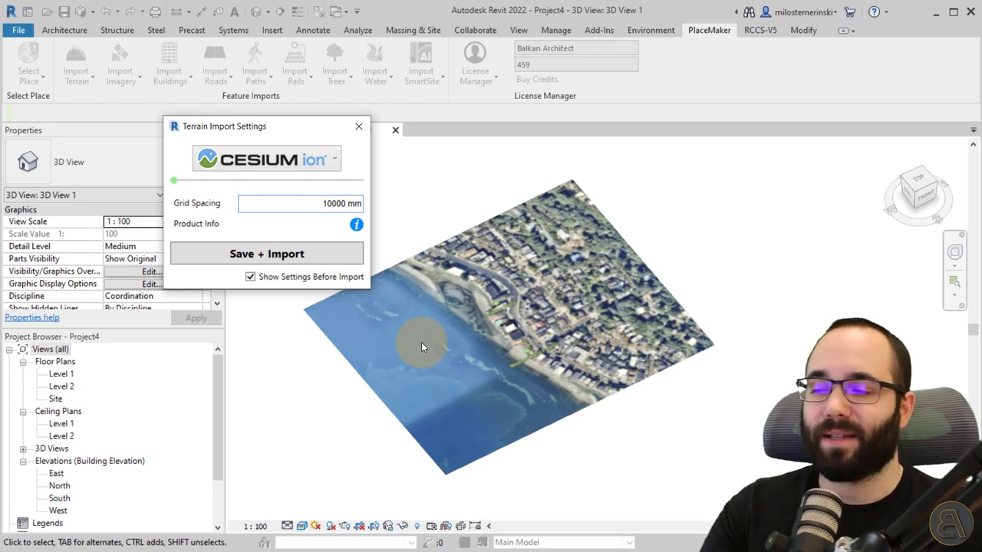
click(329, 204)
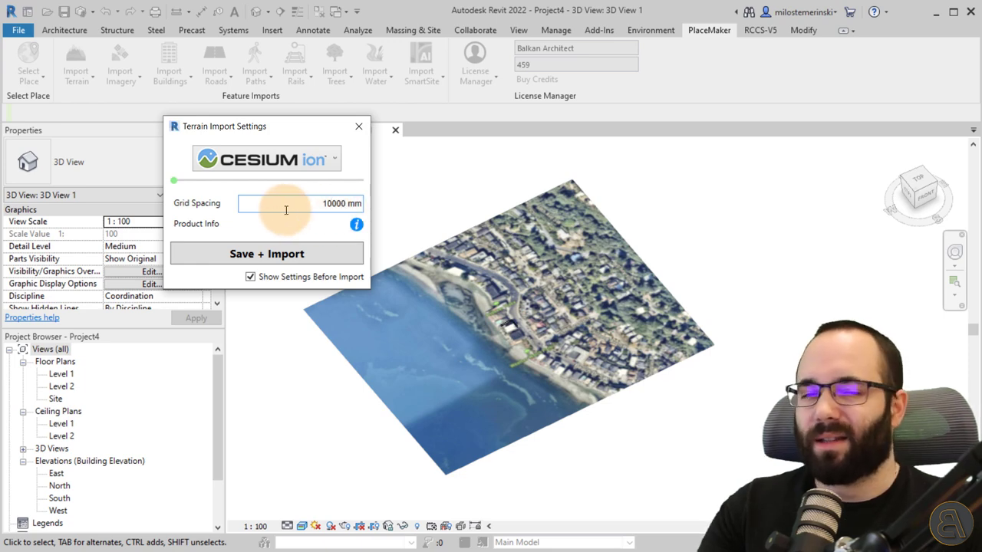
click(268, 254)
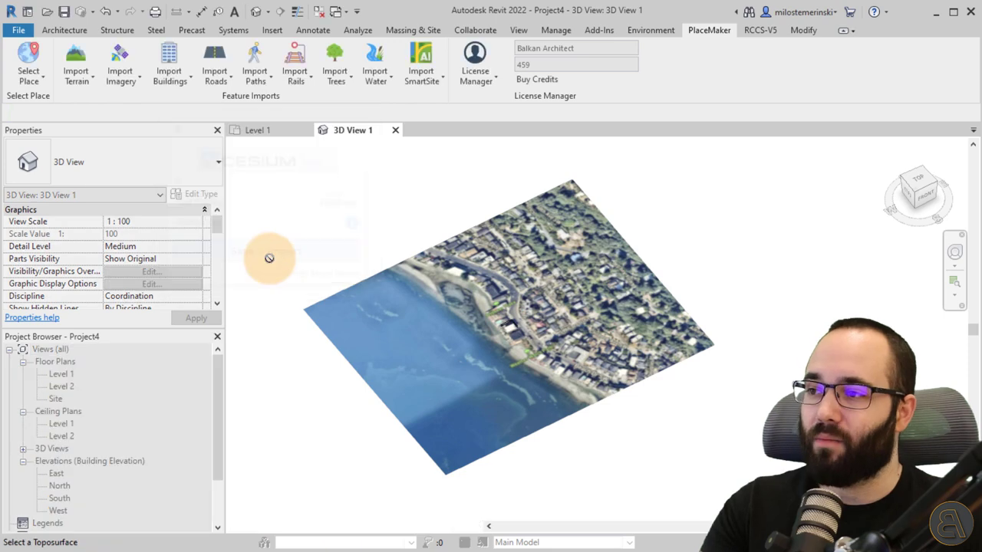
Apply the terrain import to the coastal toposurface and confirm the Cesium ion order for 6 credits.
click(332, 300)
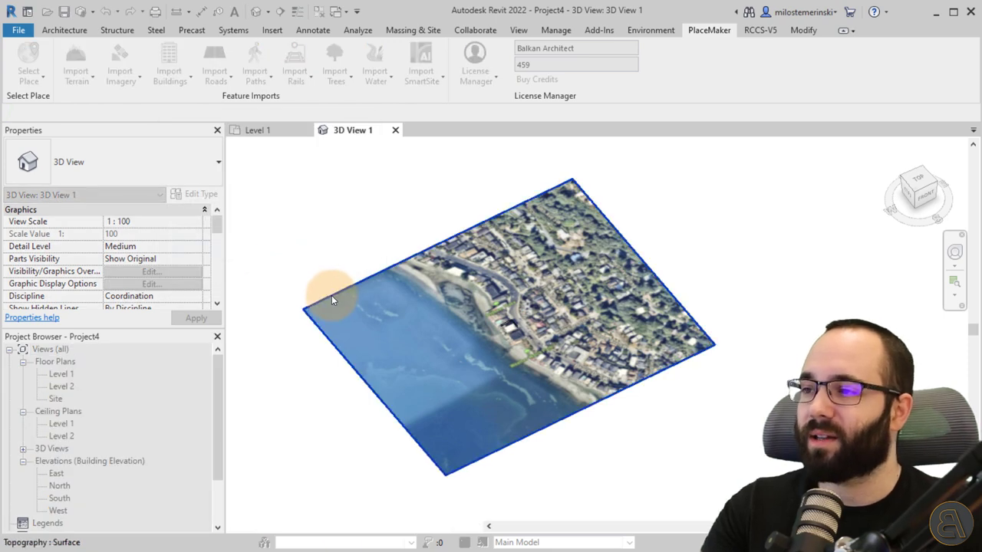
click(230, 328)
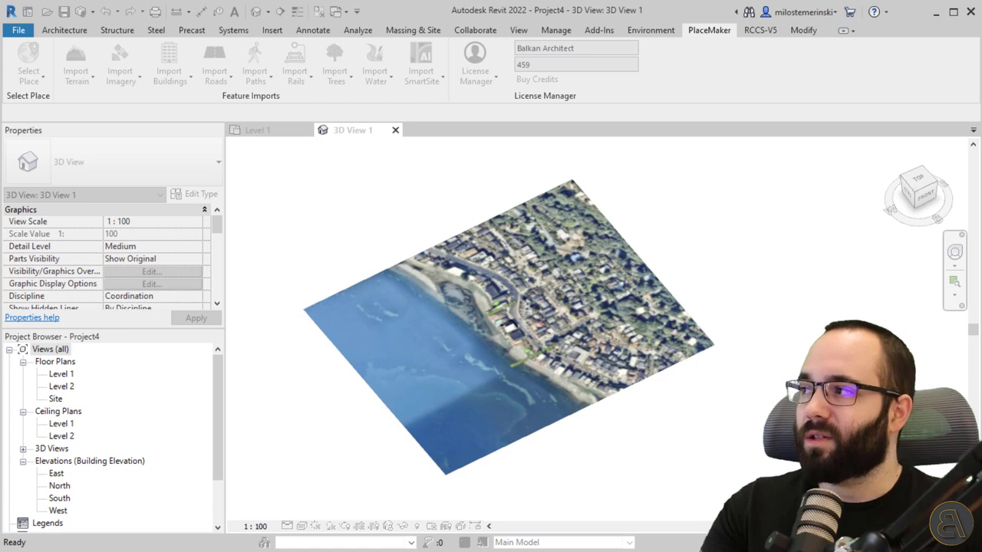
drag(454, 125, 451, 173)
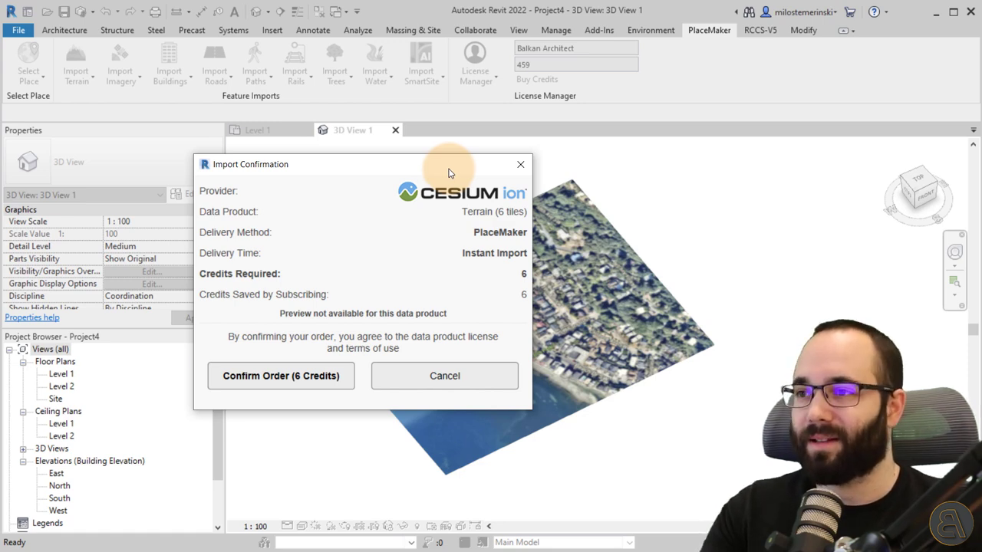
drag(451, 173, 431, 165)
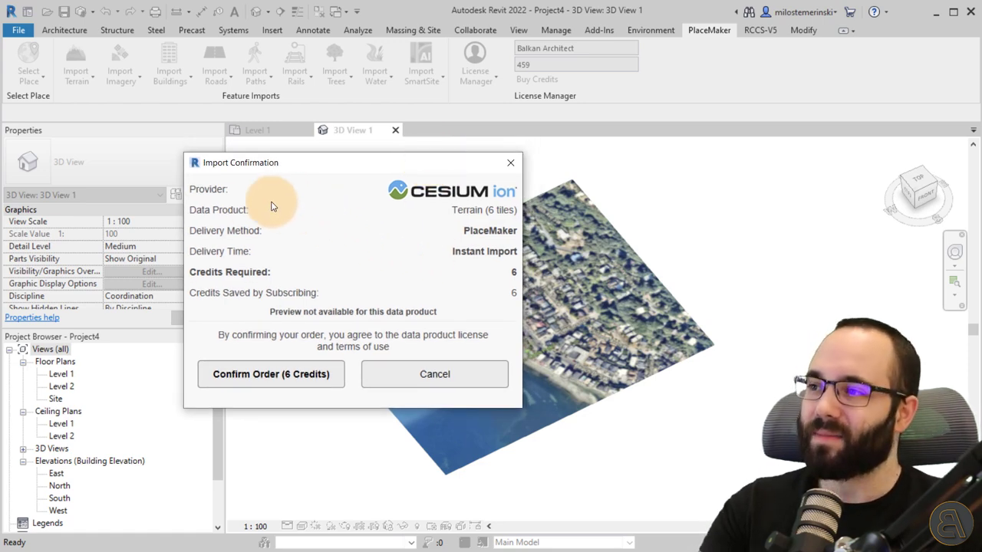
double_click(192, 190)
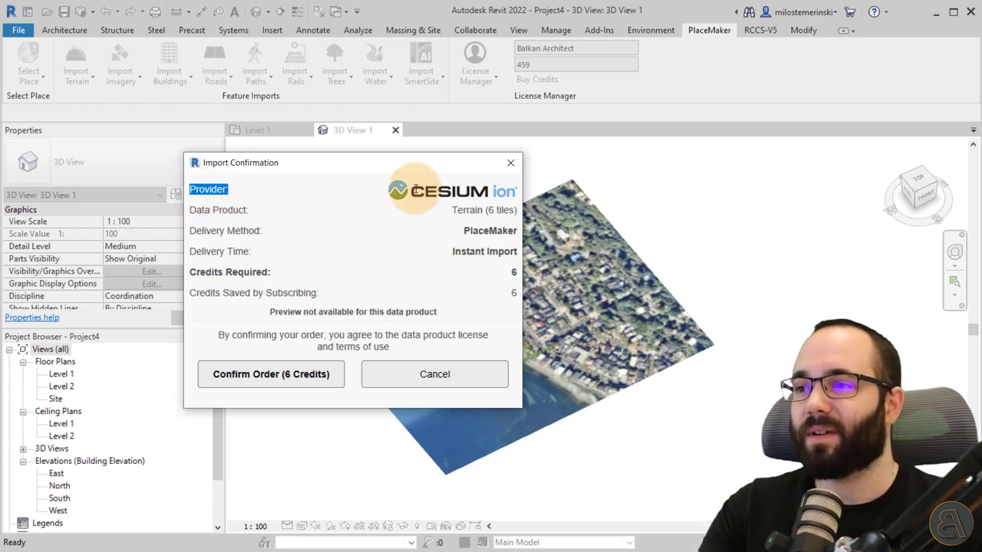
click(382, 243)
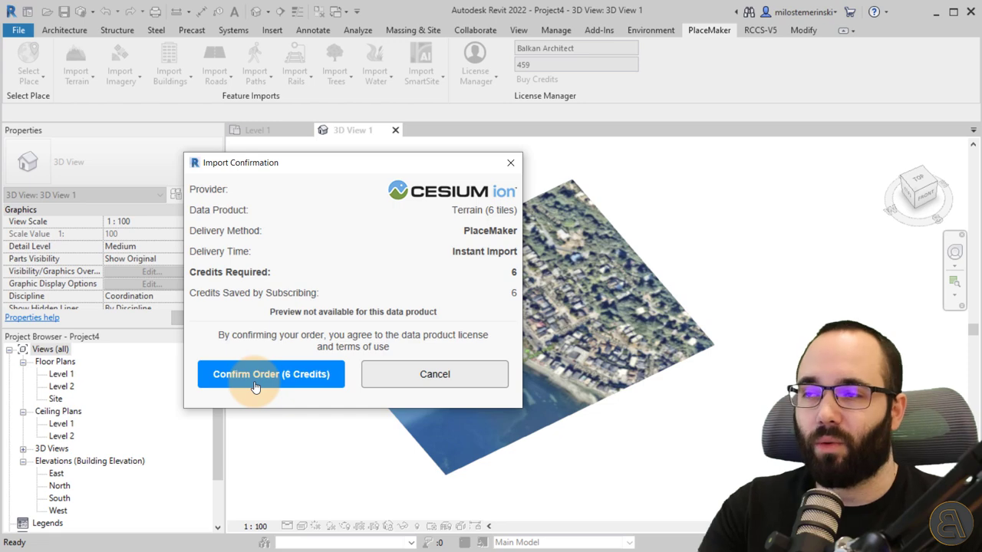
click(292, 386)
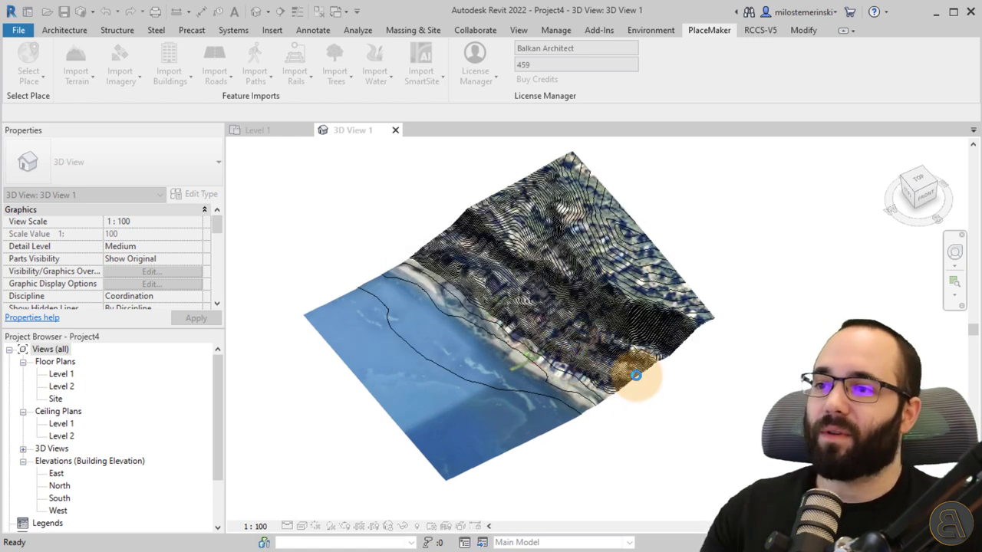
Examine the imported terrain's relief in 3D and its contour lines in the Site floor plan.
shift+middle_drag(632, 420, 651, 391)
scroll(493, 283, up, 4)
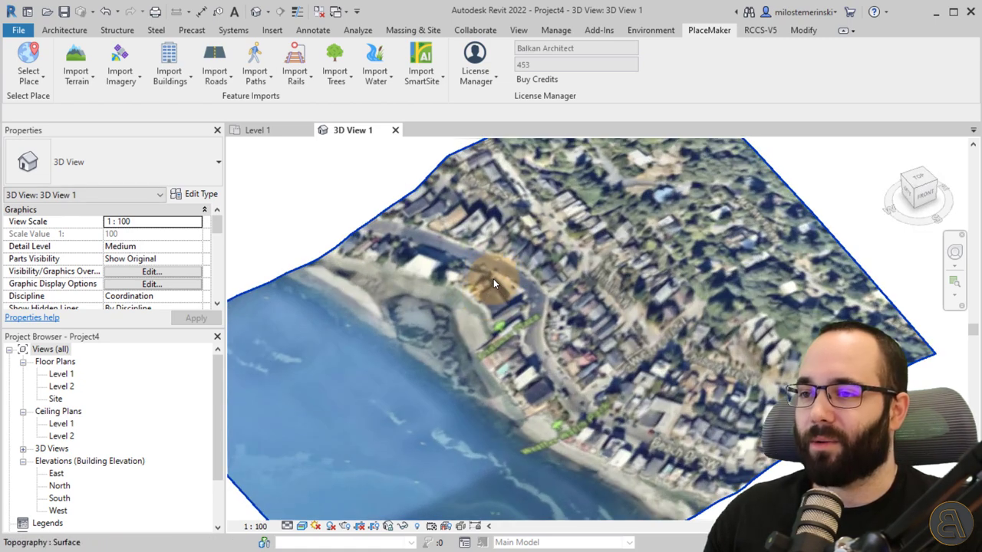
scroll(451, 302, down, 4)
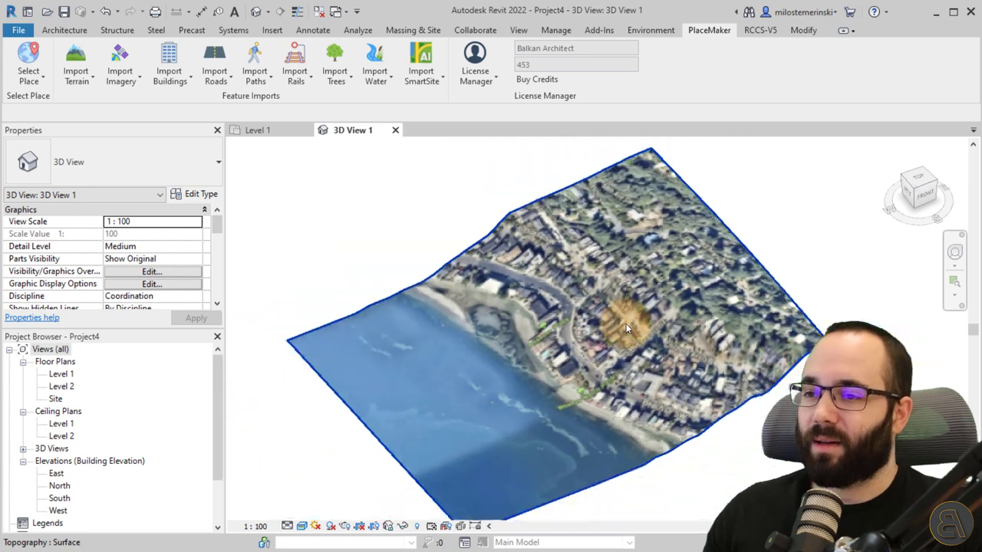
click(431, 295)
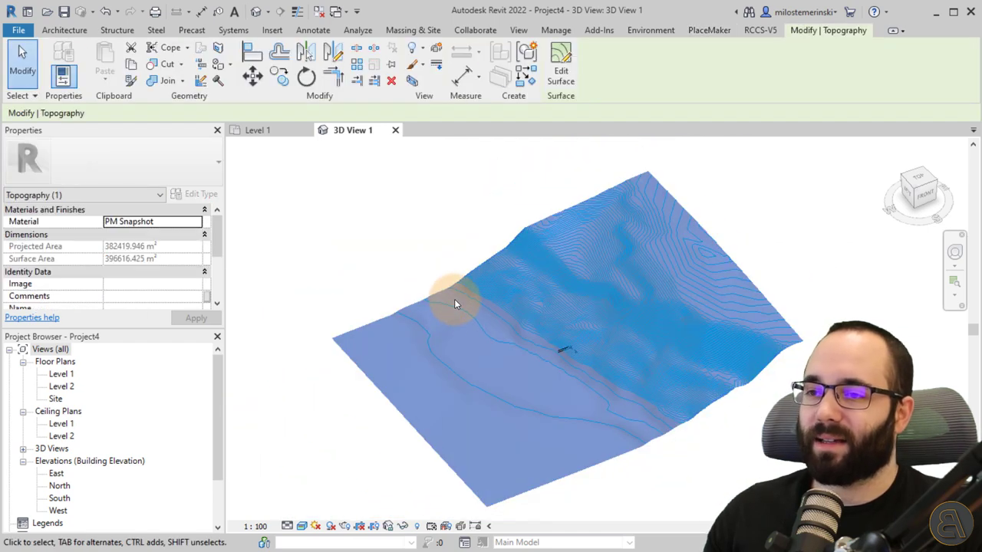
click(55, 398)
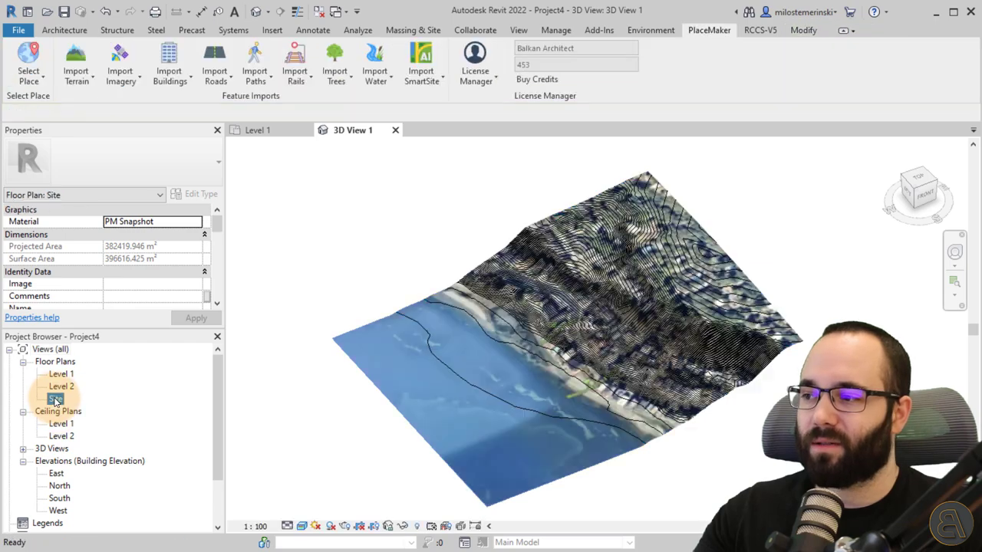
double_click(55, 399)
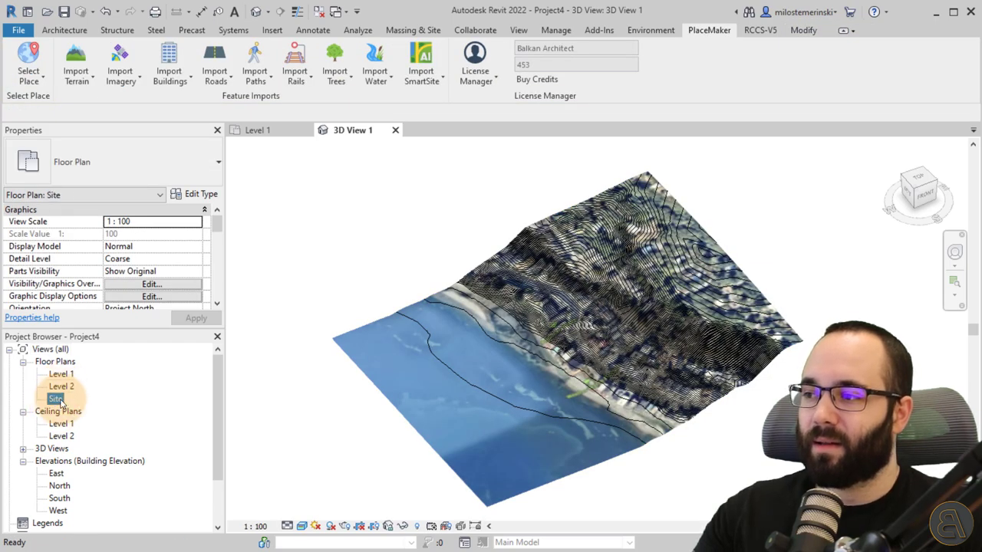
scroll(514, 356, up, 3)
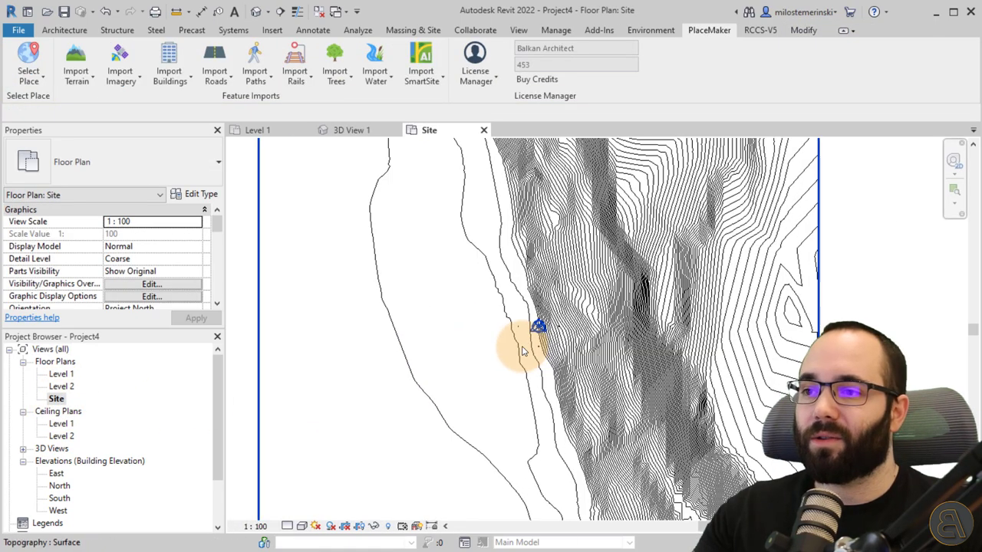
scroll(644, 372, up, 2)
scroll(581, 328, down, 4)
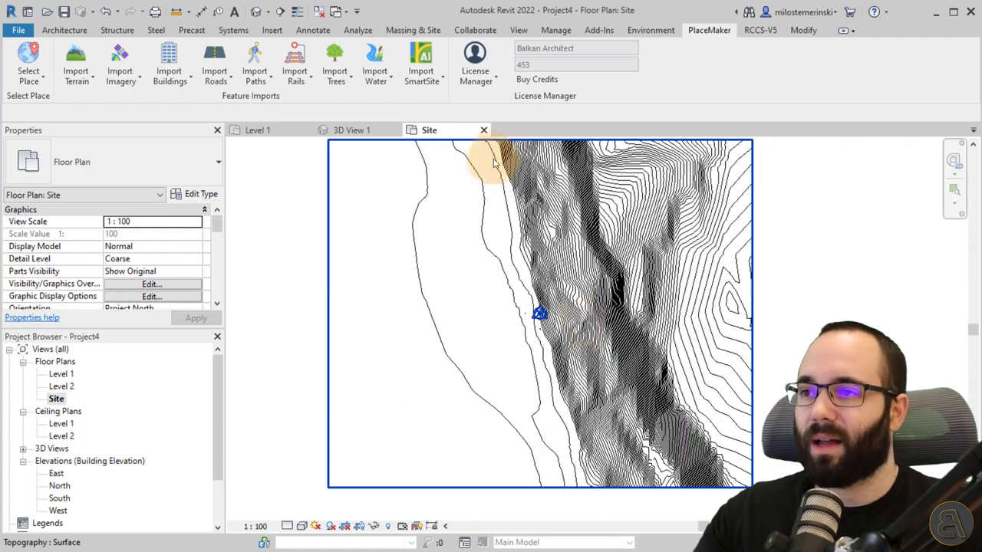
Open the topography surface for editing in the Site plan and inspect its grid of elevation points up close.
click(491, 138)
middle_drag(463, 225, 442, 249)
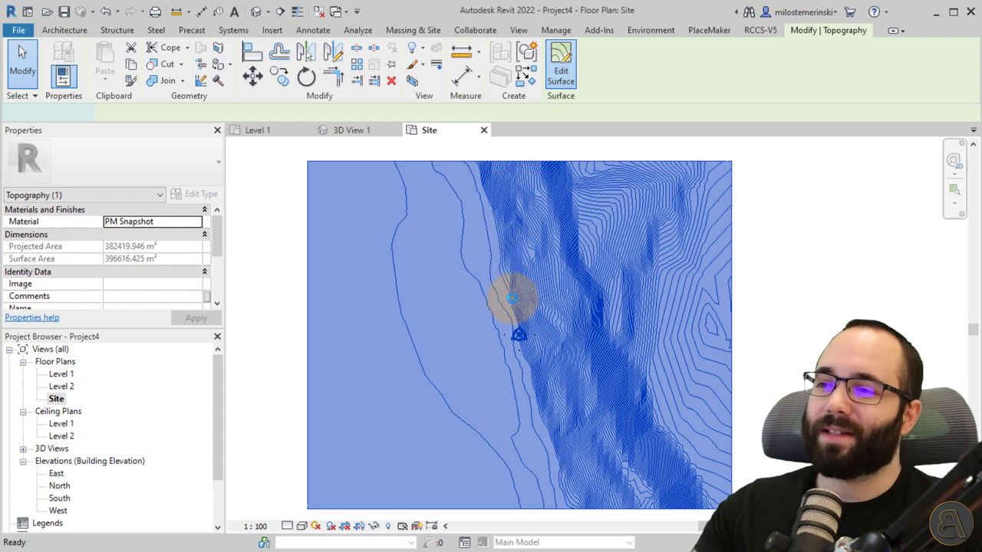
double_click(516, 300)
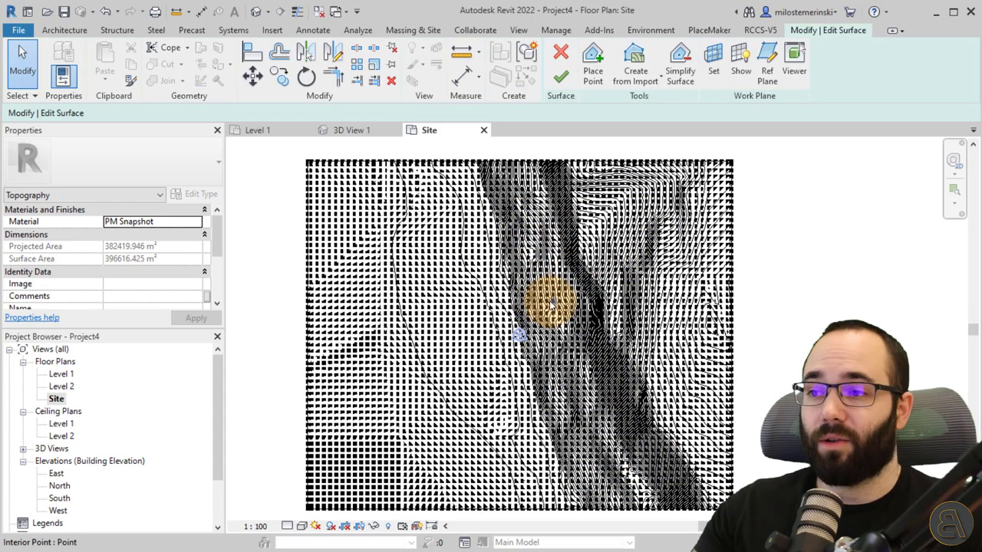
scroll(549, 304, up, 5)
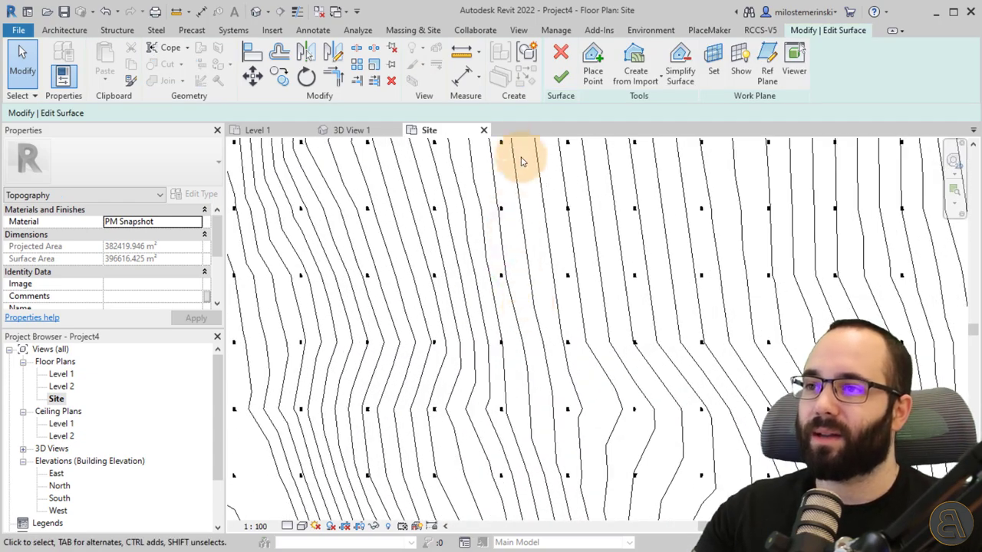
Measure the horizontal distance between two neighbouring surface points, and finish the surface edit.
click(461, 53)
click(501, 275)
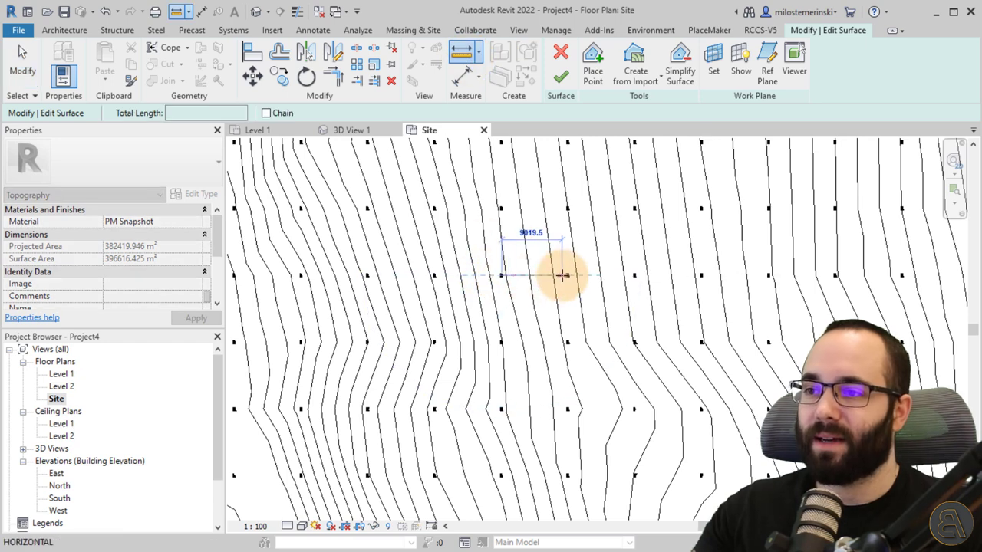
click(567, 275)
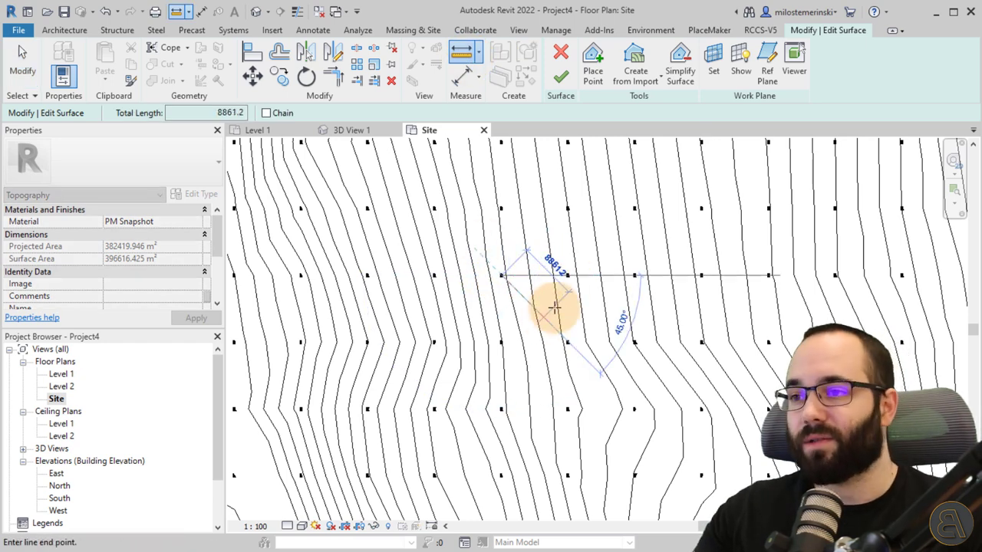
key(Escape)
key(Escape)
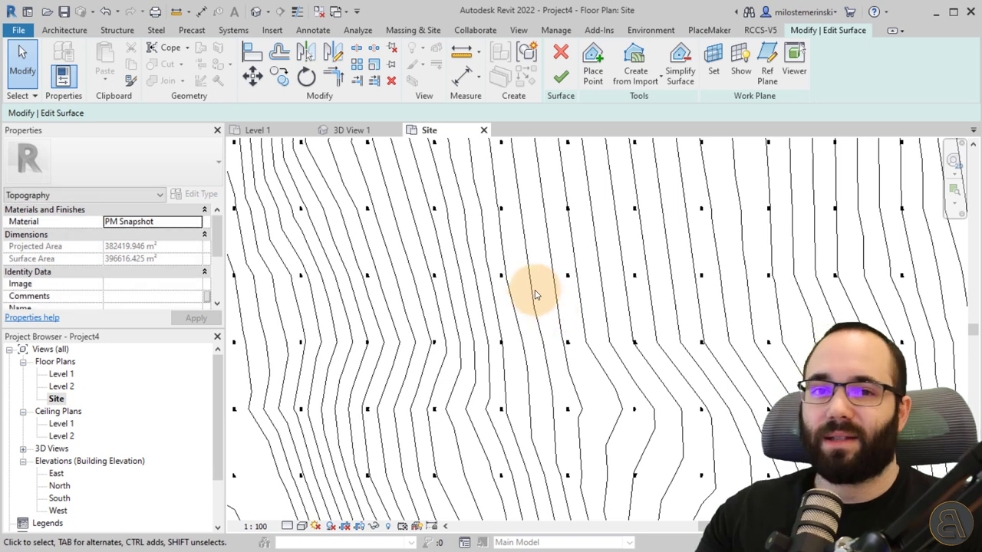
click(562, 80)
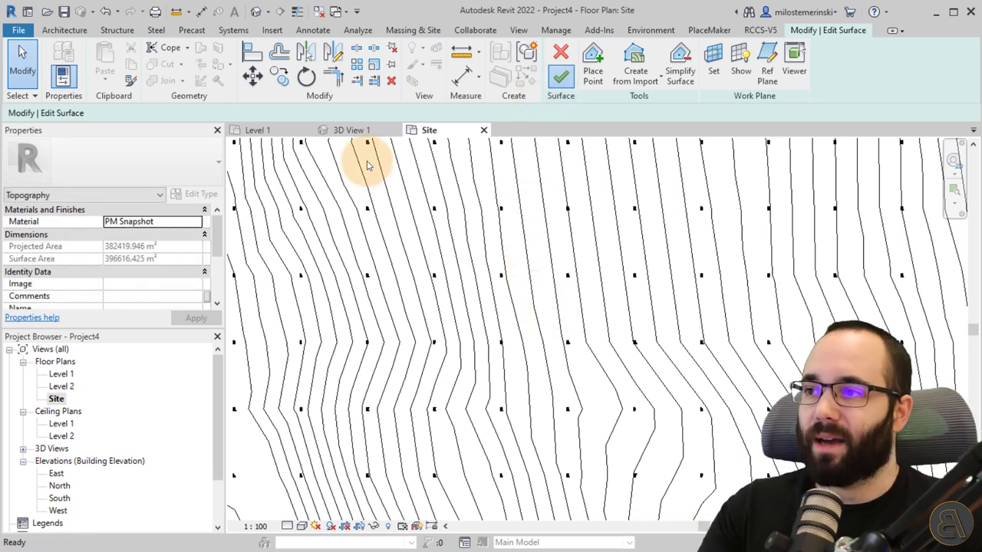
Return to 3D View 1 and examine the sloping terrain along the shoreline.
click(349, 129)
shift+middle_drag(636, 427, 639, 401)
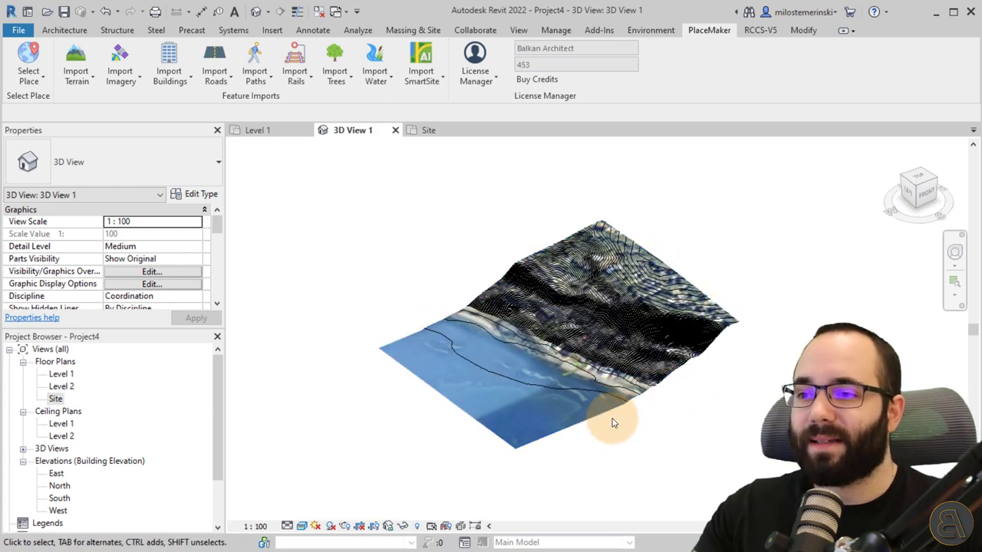
scroll(604, 411, up, 4)
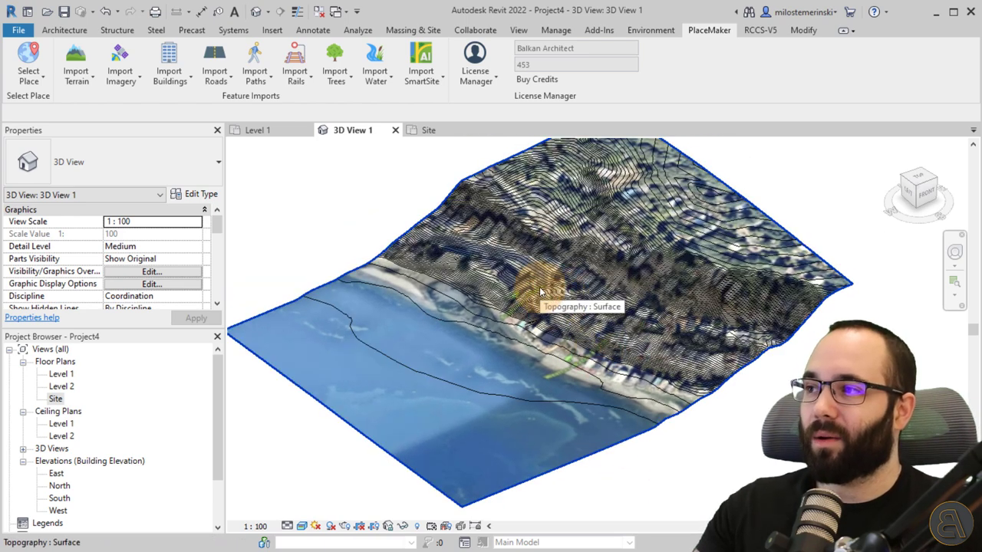
Set up an imagery import with nearmap as the provider and the zoom quality set to High.
click(122, 59)
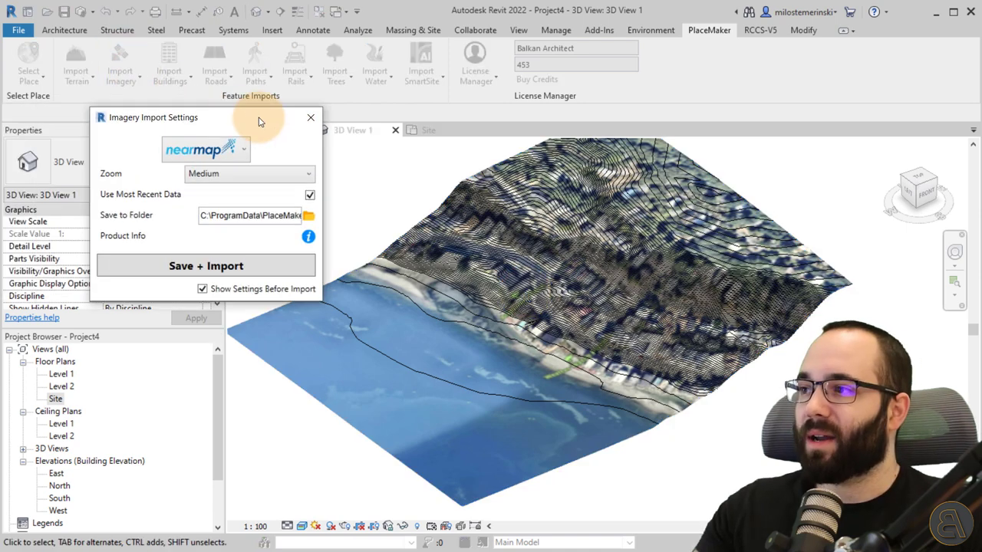
drag(258, 121, 375, 177)
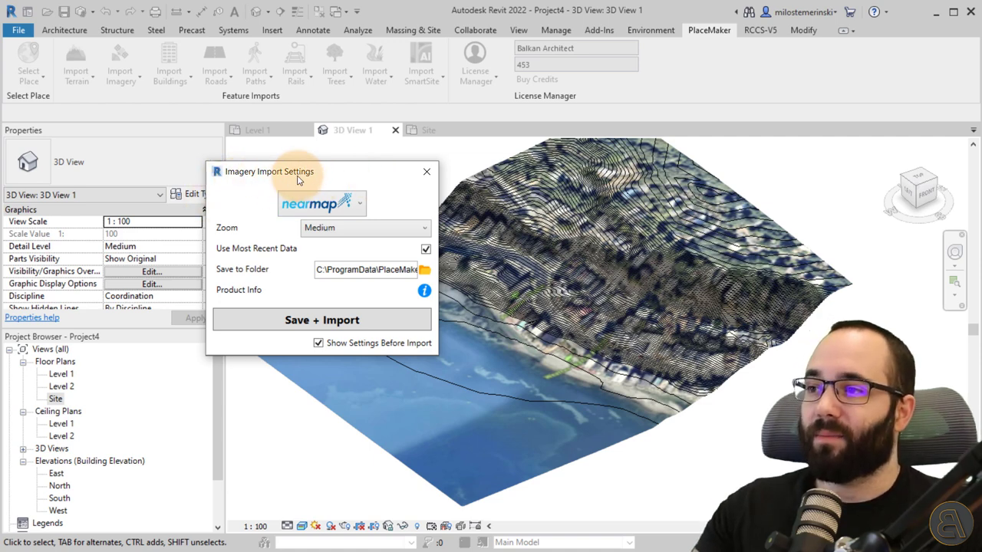
drag(331, 167, 321, 158)
click(323, 200)
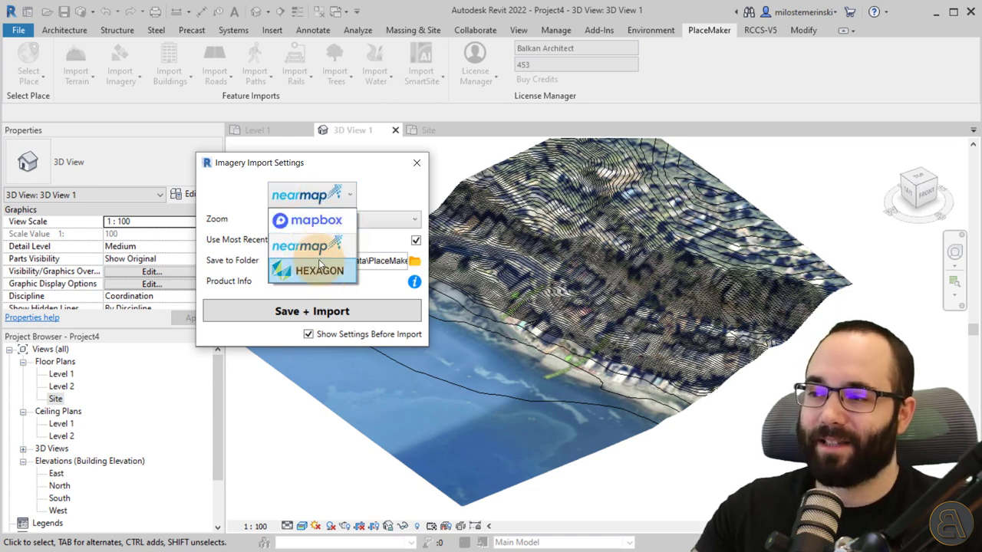
click(301, 247)
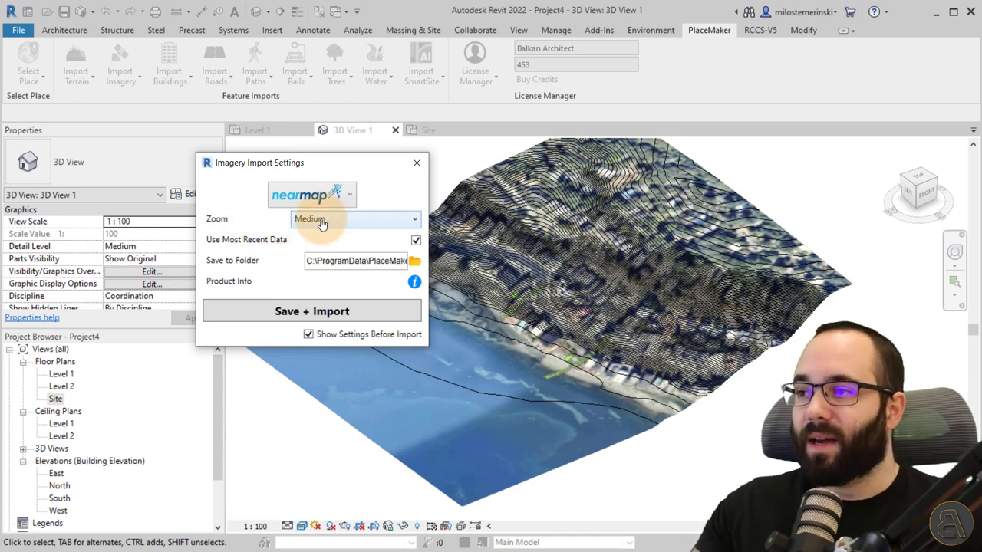
click(322, 222)
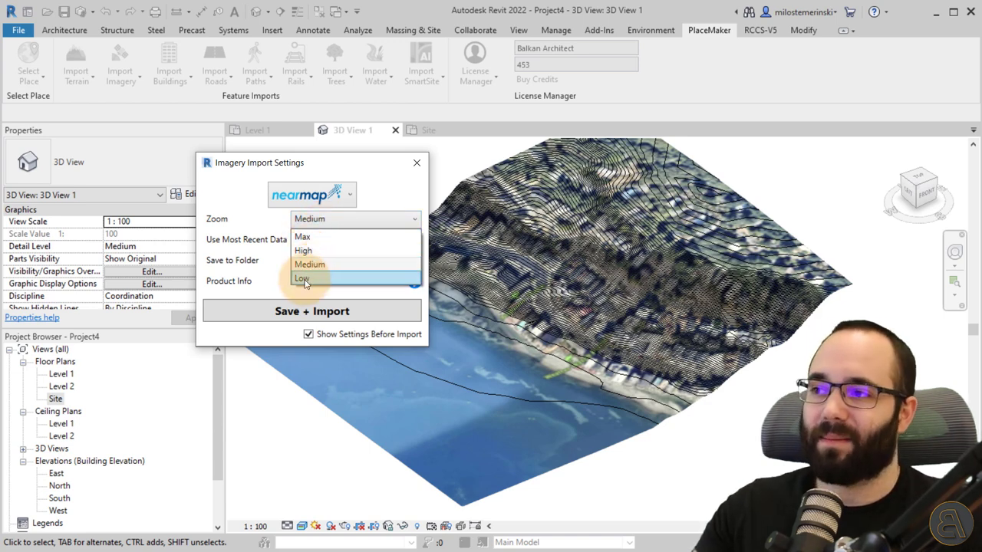
click(306, 251)
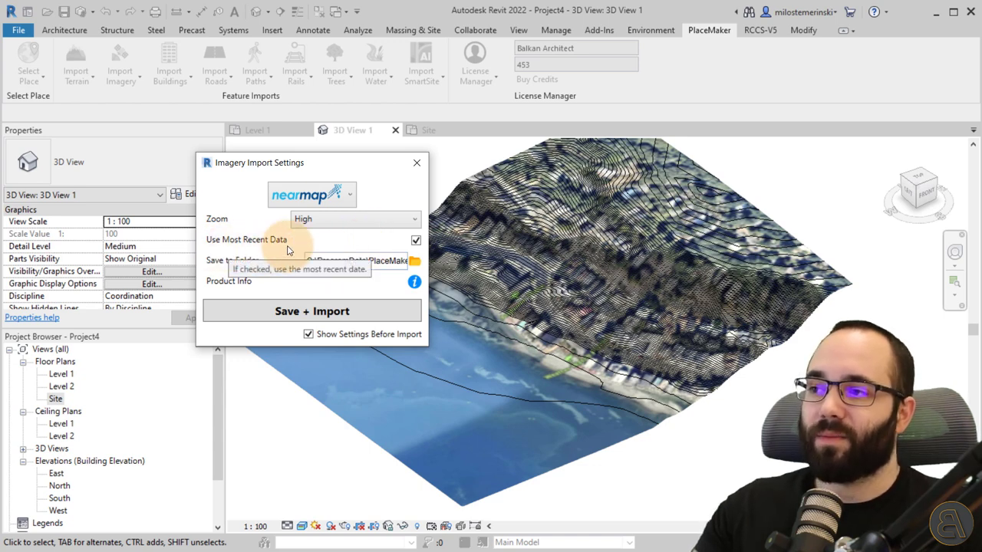
Run the nearmap imagery import, review the credits required and saved, and confirm the order.
click(317, 320)
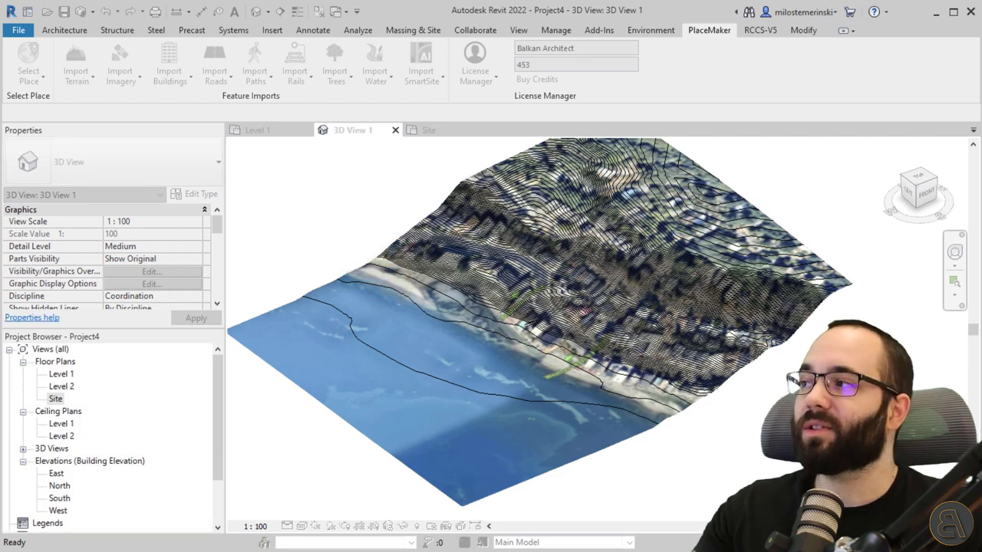
drag(405, 160, 417, 167)
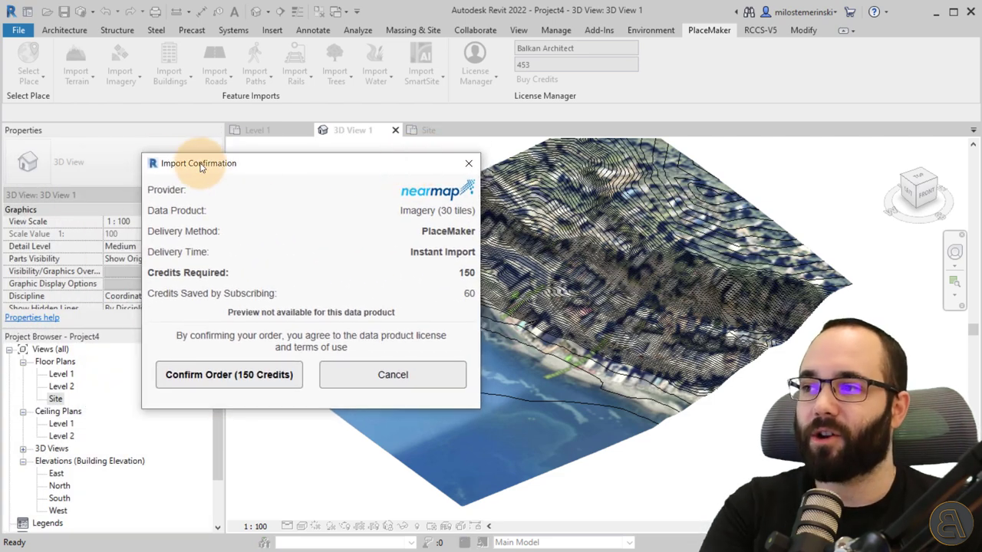
drag(201, 167, 208, 168)
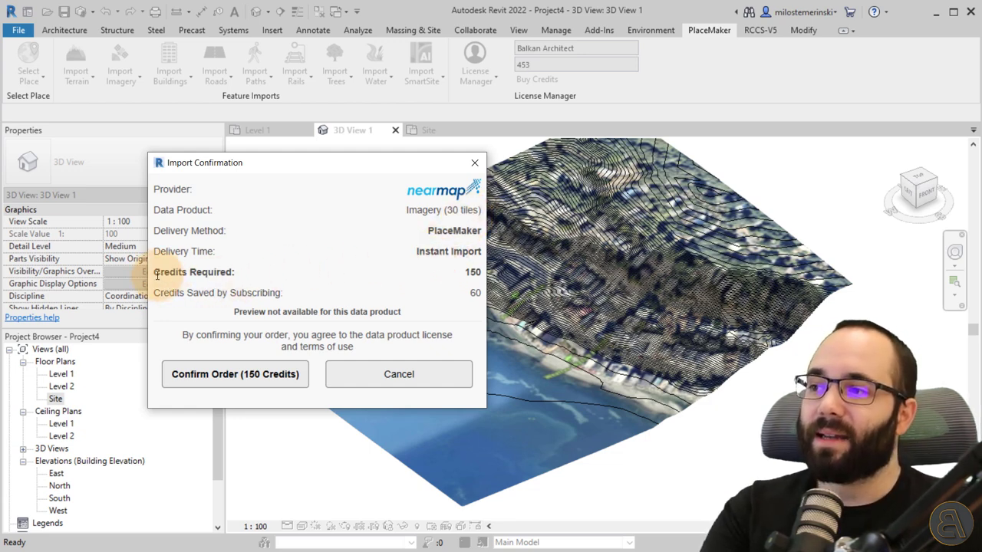
drag(156, 273, 471, 274)
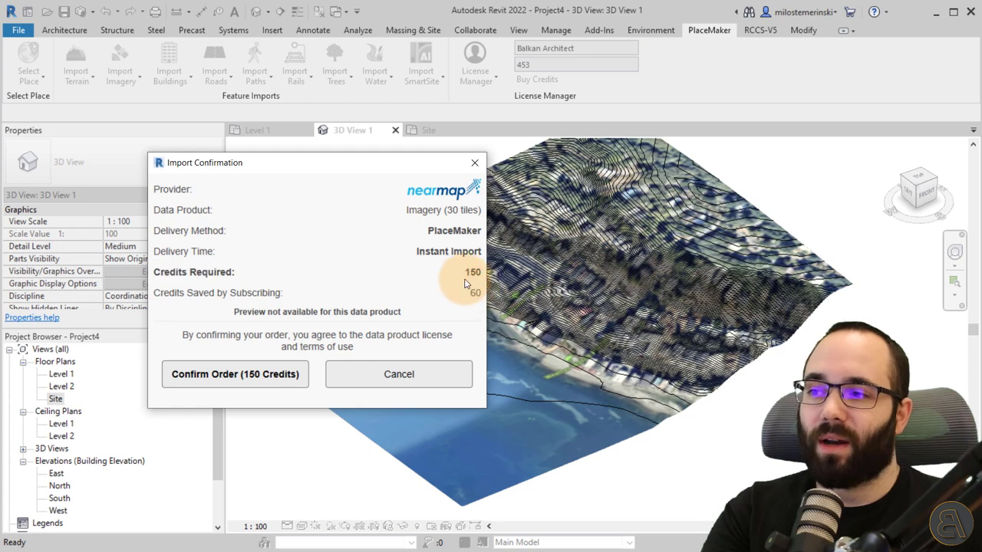
drag(154, 293, 400, 299)
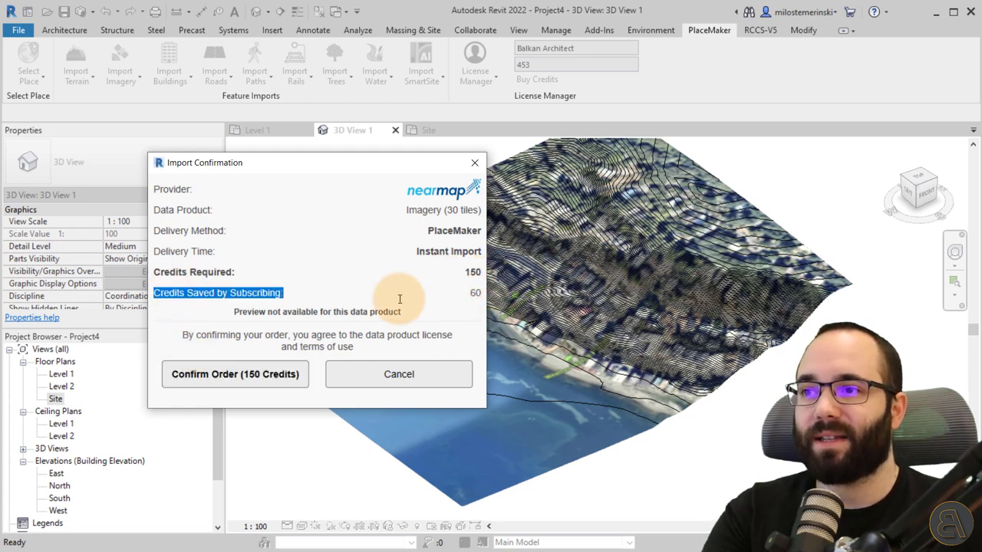
click(417, 300)
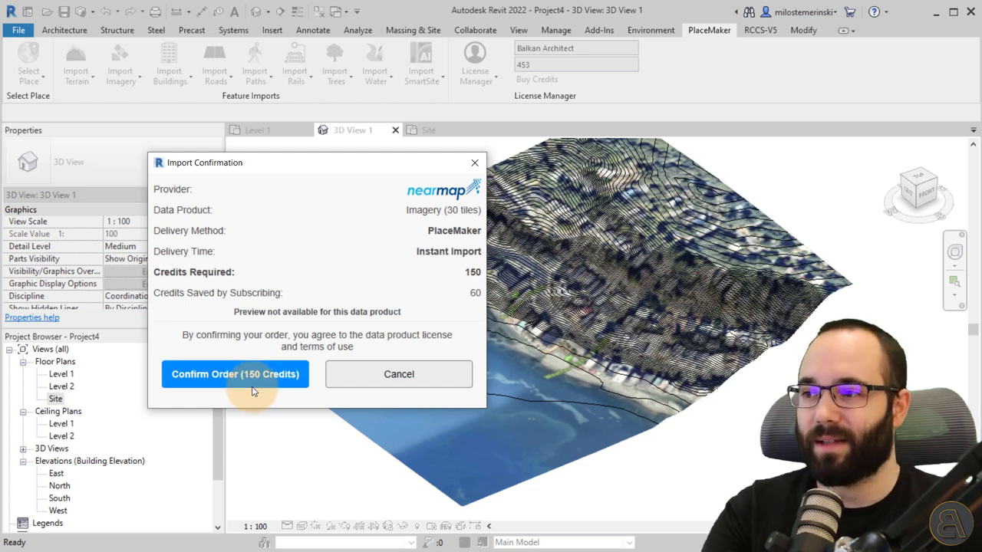
click(201, 382)
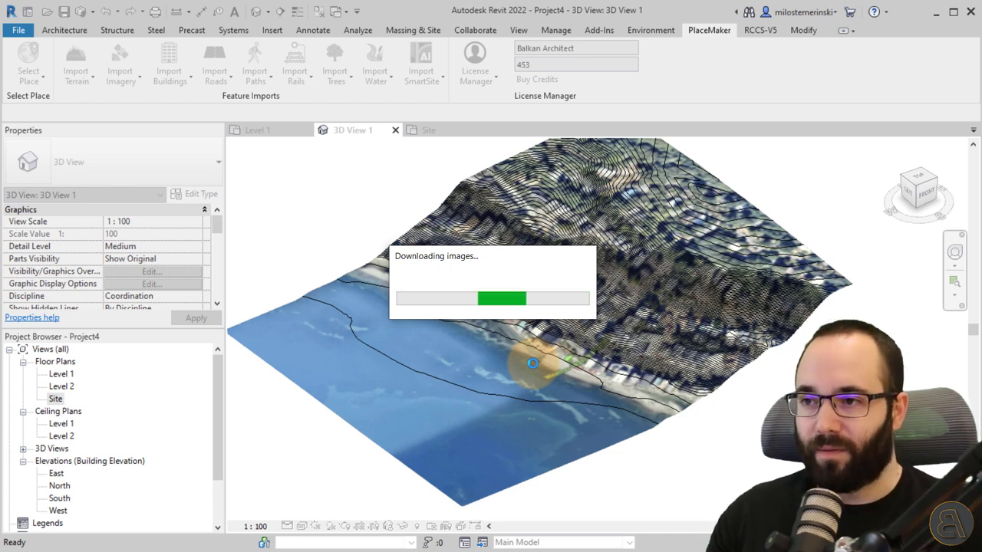
drag(502, 259, 376, 200)
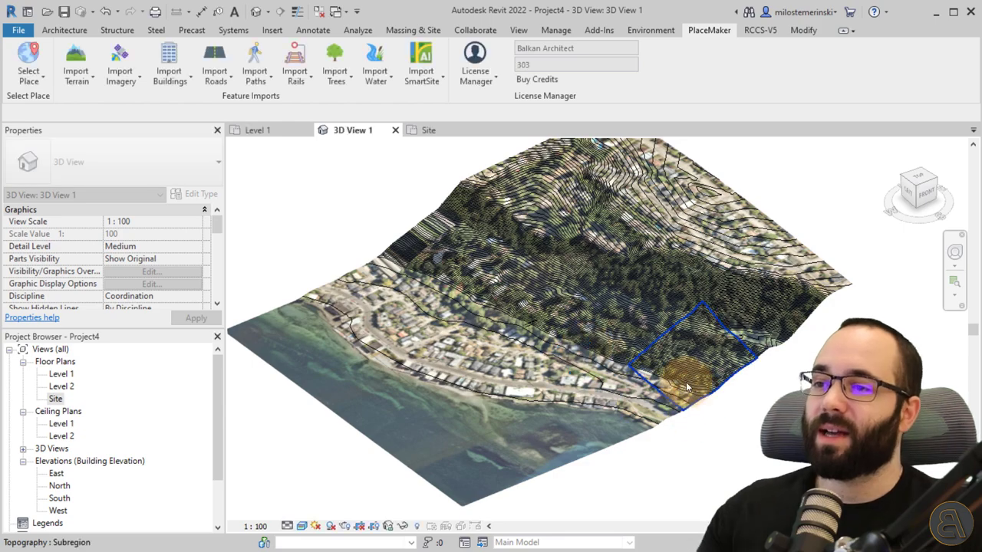
Examine the detail of the imported imagery around the hillside houses, streets and parked cars.
shift+middle_drag(707, 438, 733, 477)
scroll(696, 241, up, 10)
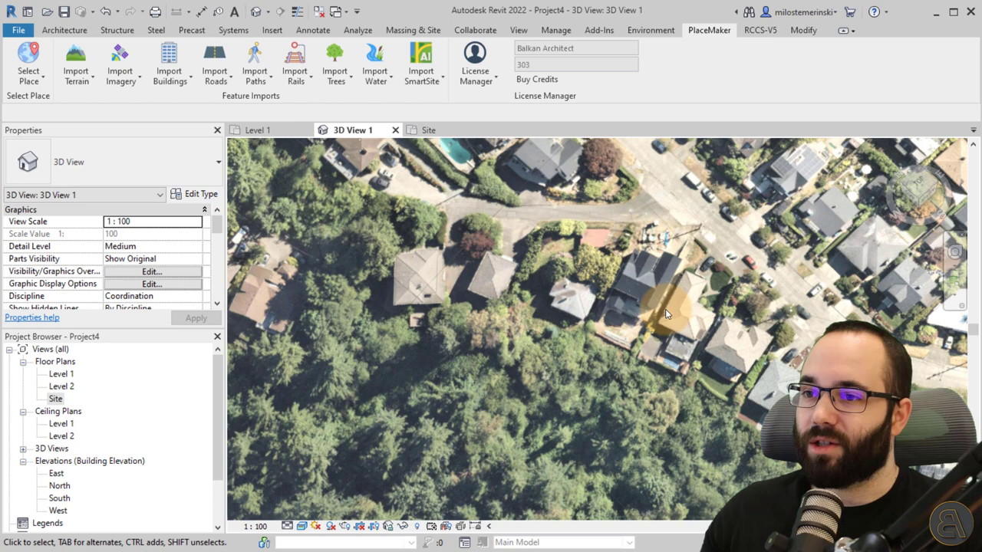
middle_drag(666, 309, 605, 410)
scroll(611, 389, up, 5)
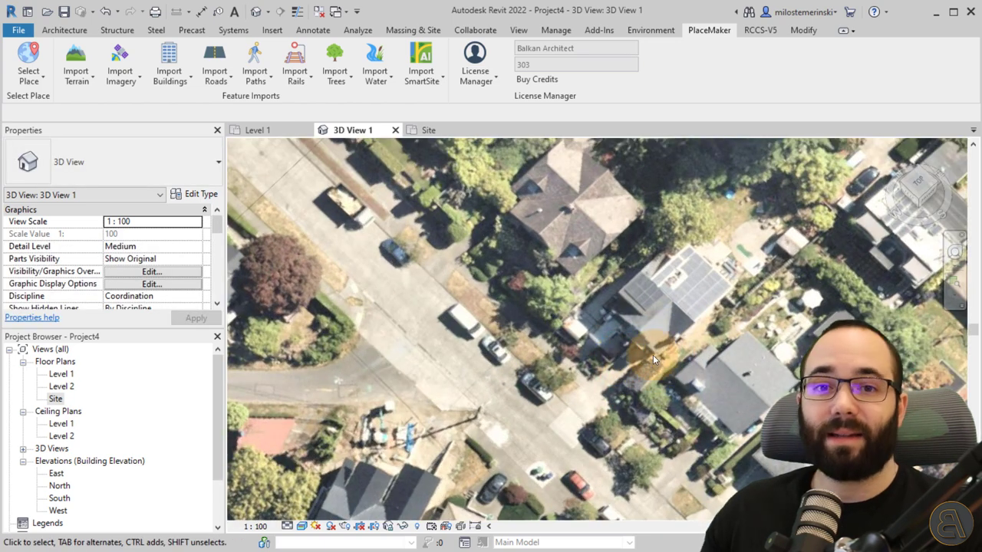
scroll(613, 370, up, 2)
scroll(530, 376, up, 2)
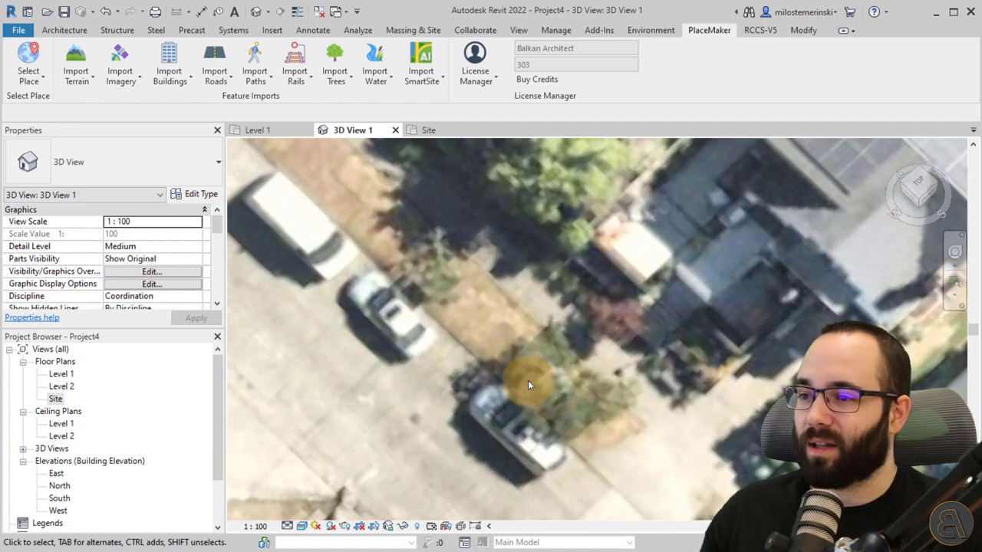
scroll(573, 356, down, 8)
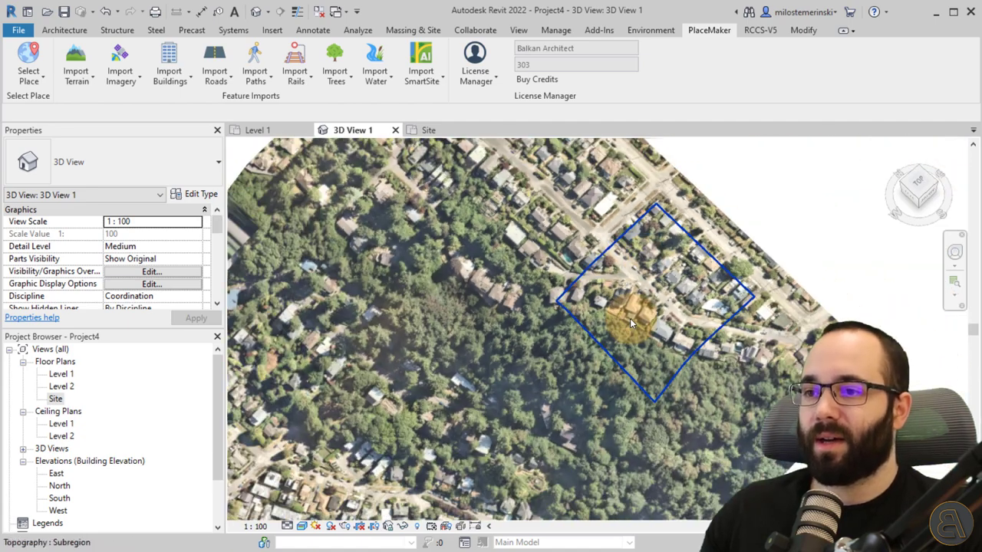
Inspect the imagery along the coastal road and shoreline, and return to an angled overview of the whole terrain.
scroll(629, 318, down, 2)
middle_drag(630, 318, 568, 248)
scroll(568, 248, up, 4)
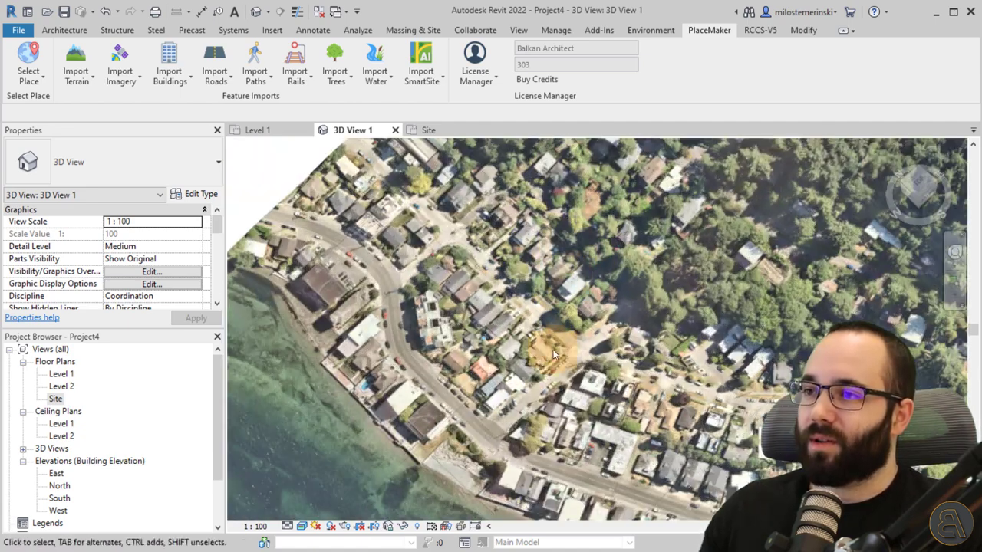
middle_drag(552, 349, 592, 340)
scroll(560, 416, up, 4)
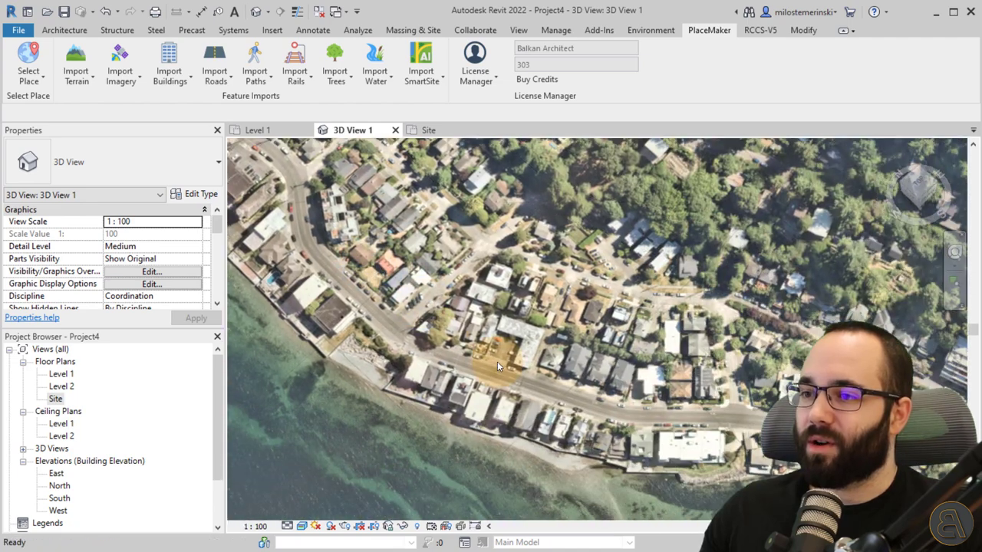
scroll(498, 399, up, 2)
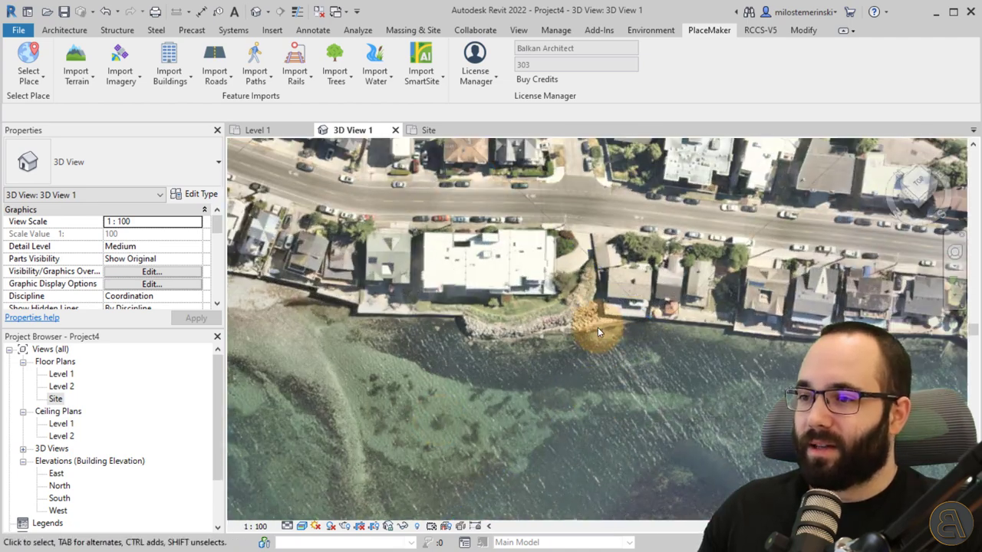
middle_drag(587, 369, 747, 285)
scroll(648, 368, down, 5)
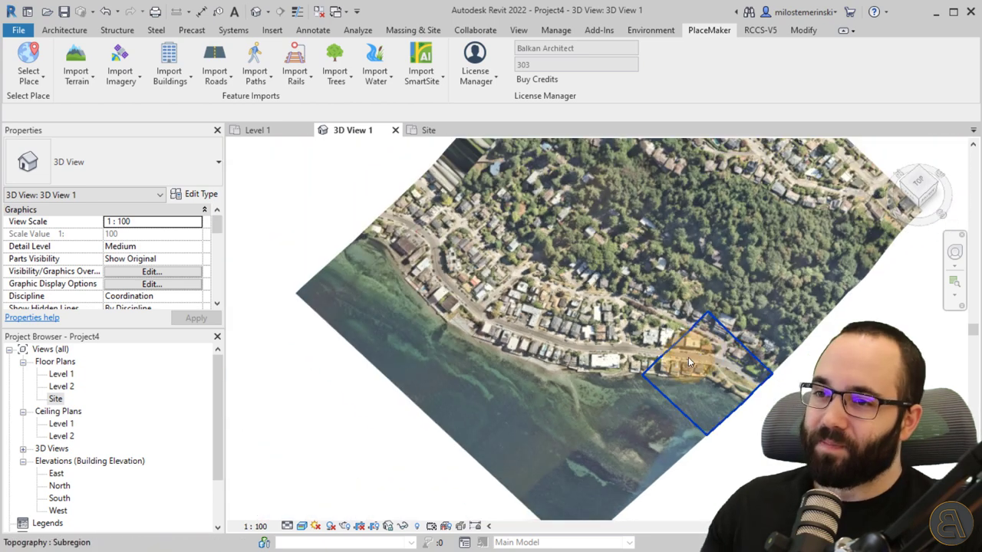
shift+middle_drag(688, 356, 746, 387)
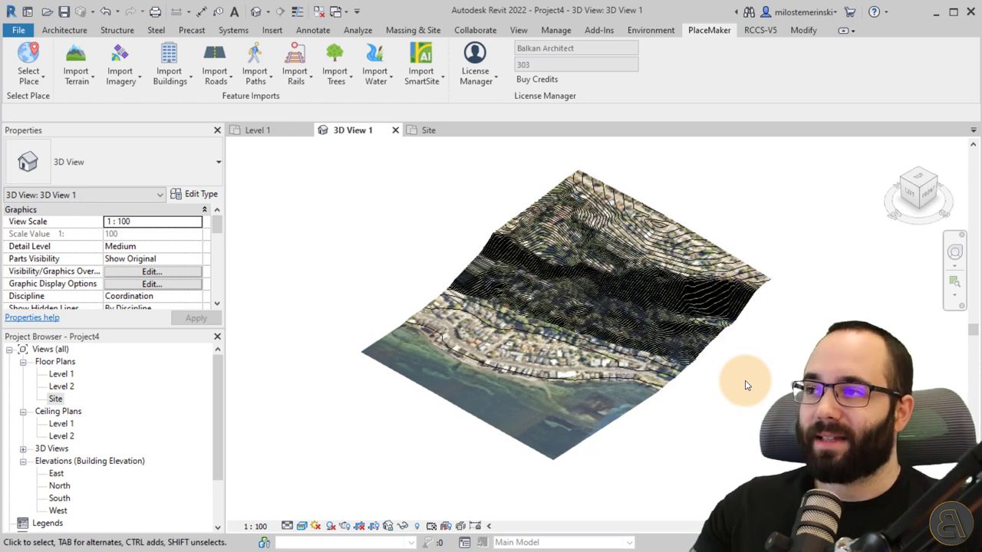
Import 3D buildings from OSM with a 12000 mm default height, merged with the surface and placed on the host toposurface.
click(175, 67)
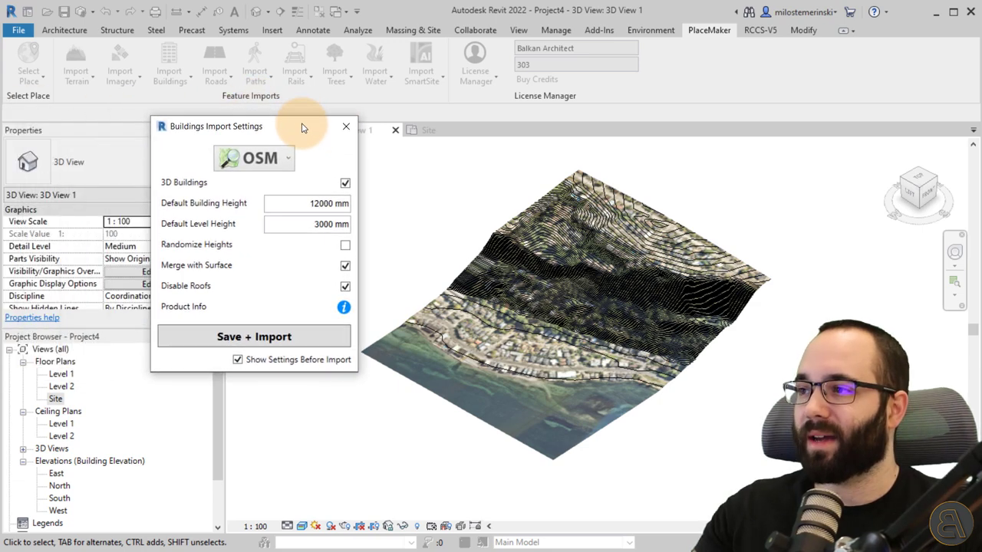
drag(307, 129, 305, 170)
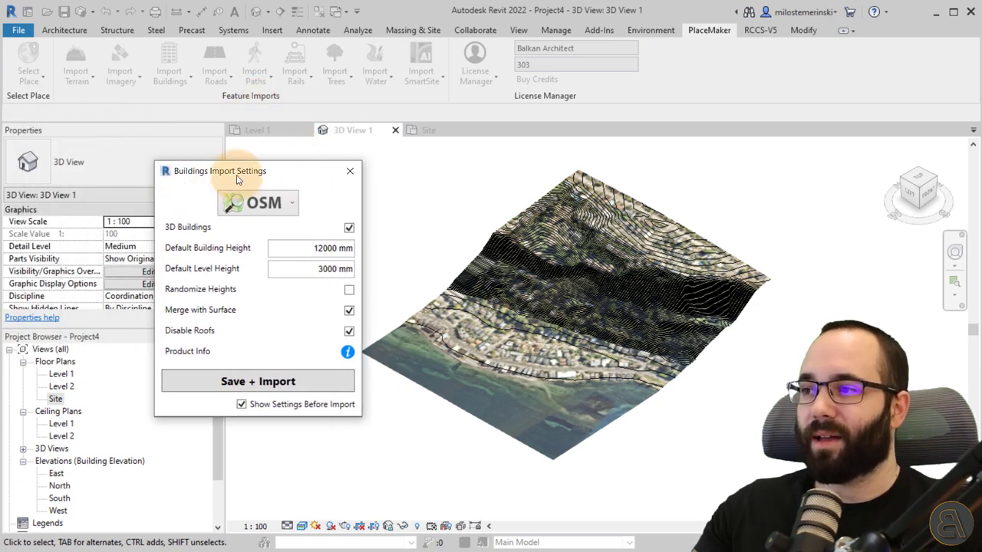
click(265, 203)
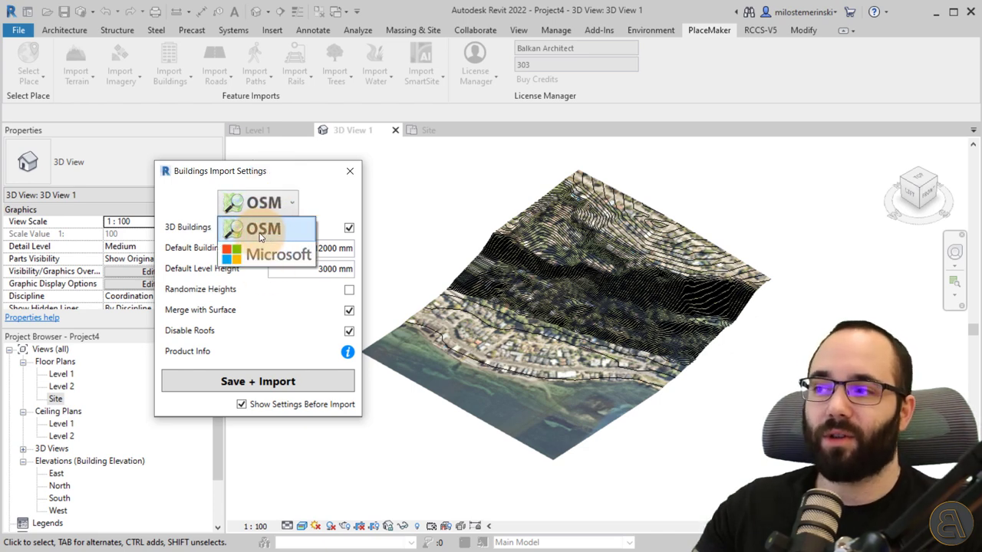
click(253, 231)
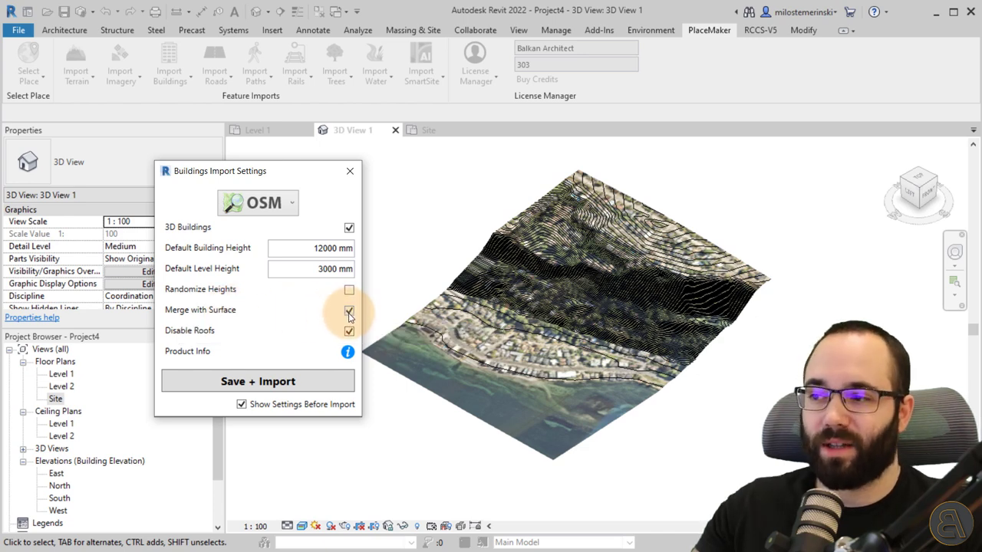
click(283, 384)
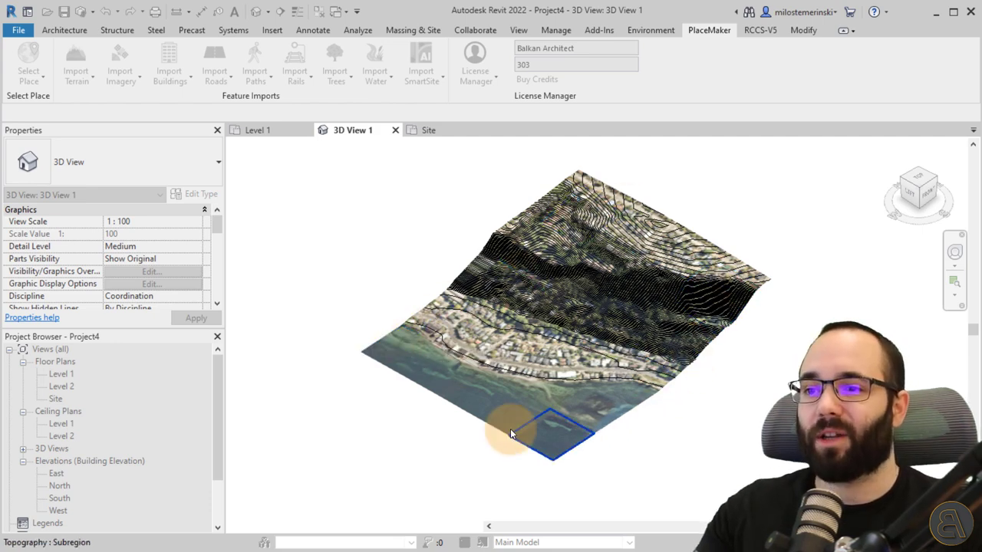
click(571, 441)
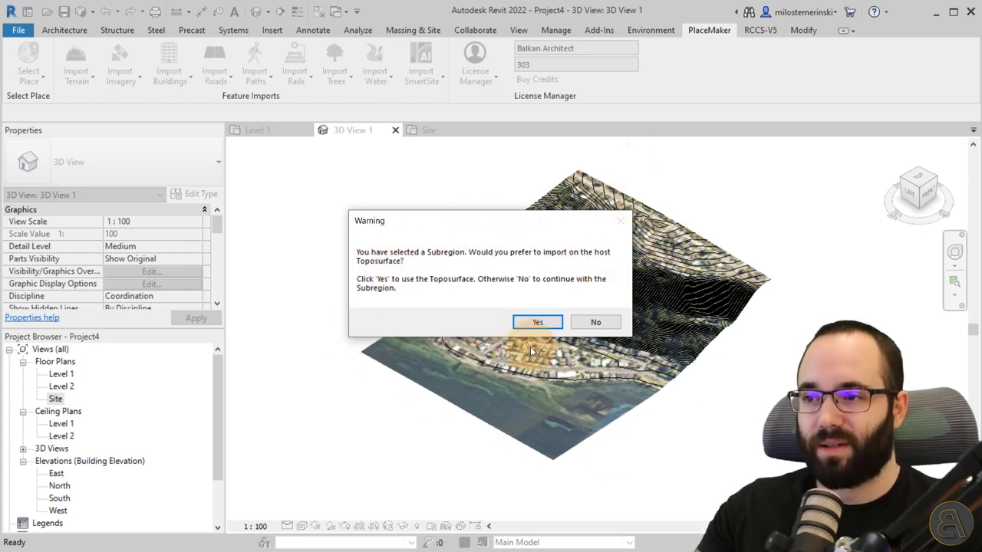
click(537, 322)
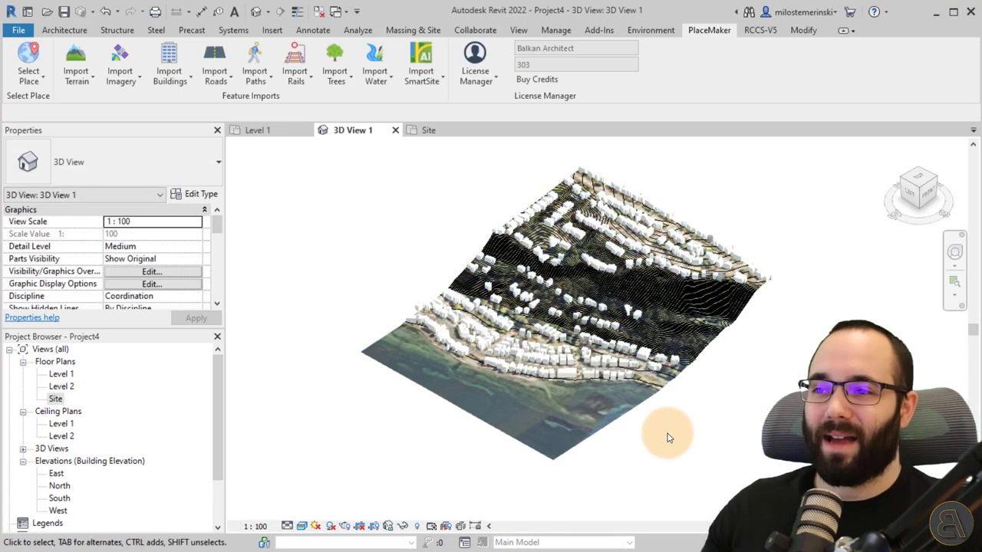
Import OSM roads with a 3000 mm lane width, merged with the surface and placed on the host toposurface.
shift+middle_drag(668, 434, 698, 455)
scroll(697, 228, up, 8)
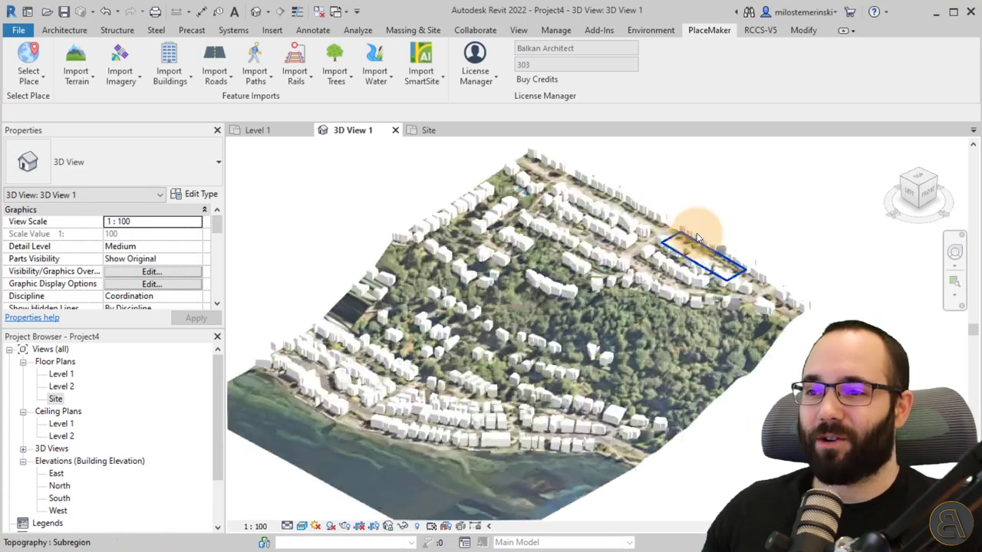
scroll(649, 402, down, 8)
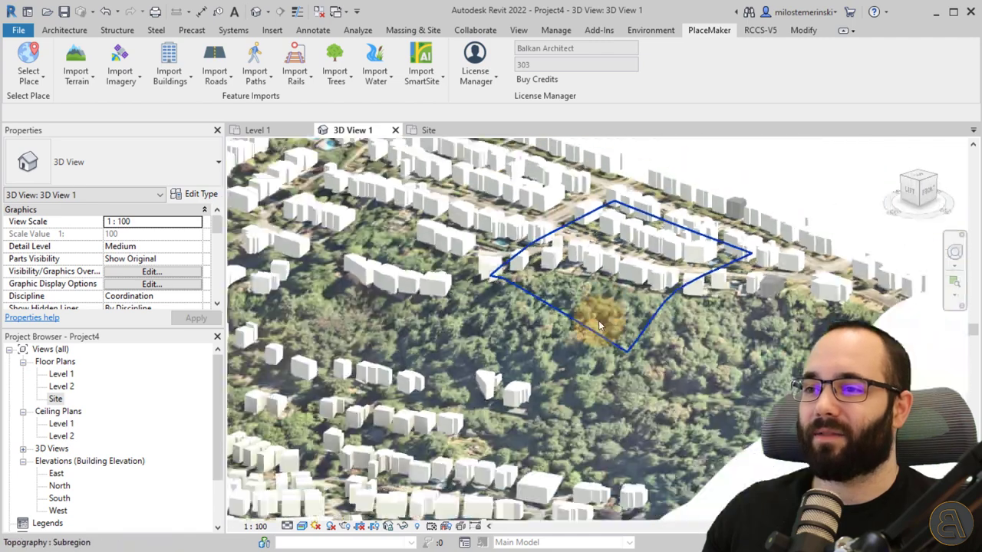
shift+middle_drag(587, 322, 757, 447)
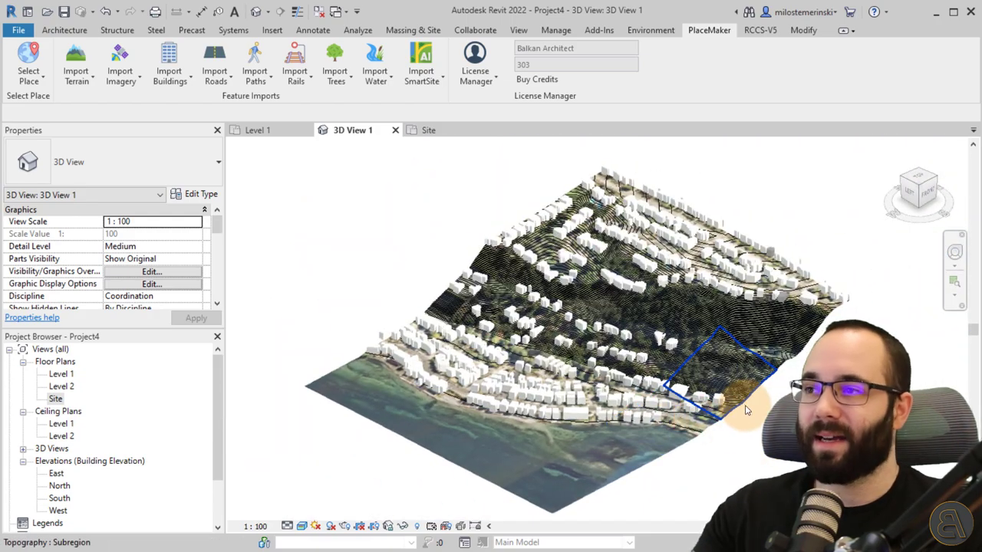
click(216, 59)
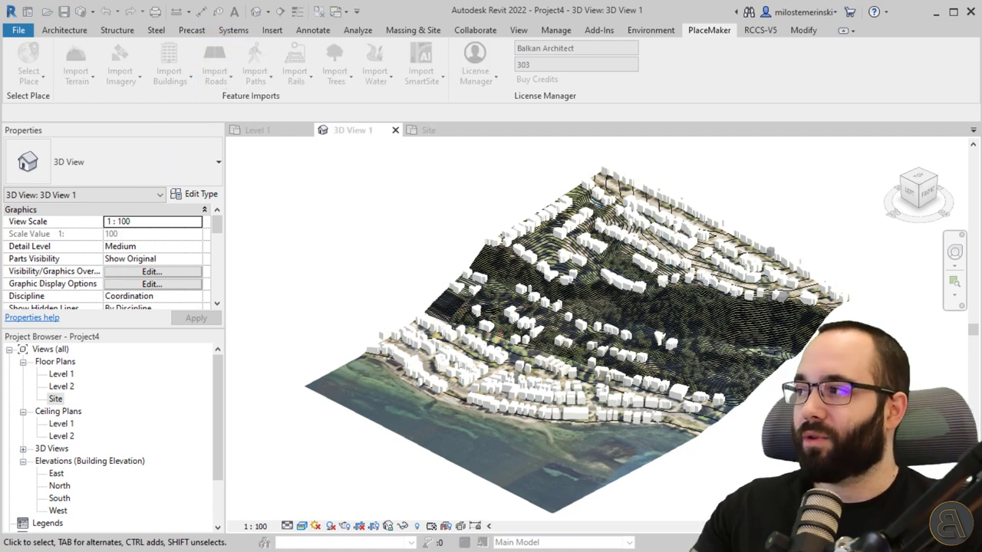
drag(340, 121, 336, 152)
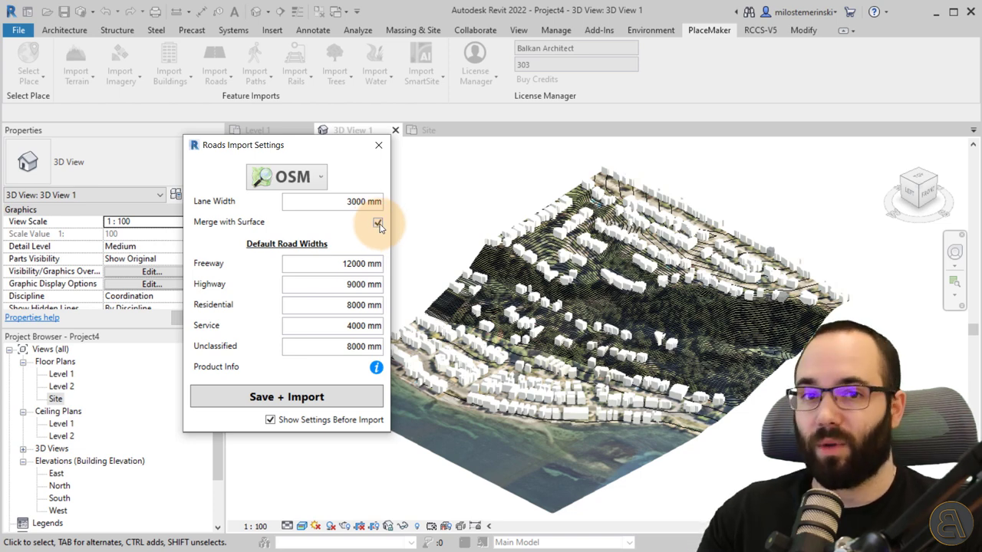
click(285, 398)
click(549, 487)
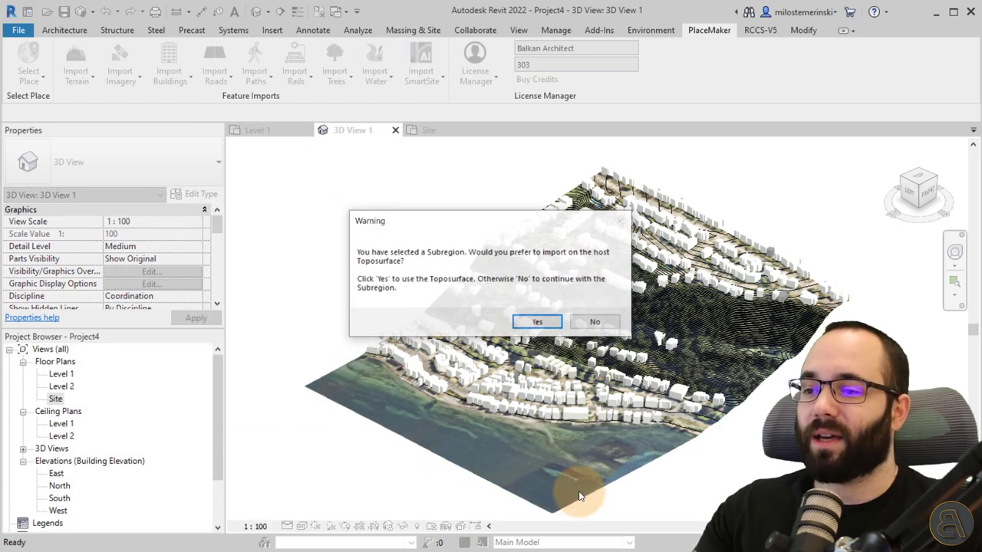
click(536, 322)
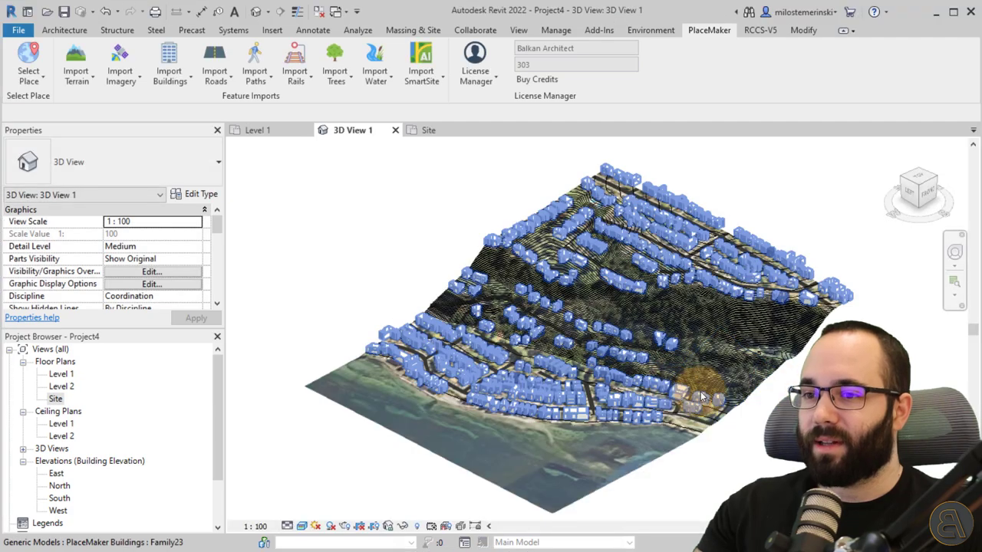
Inspect the imported roads and buildings by selecting each generic model, and clear the selection.
shift+middle_drag(712, 486, 698, 503)
scroll(672, 482, up, 4)
click(671, 483)
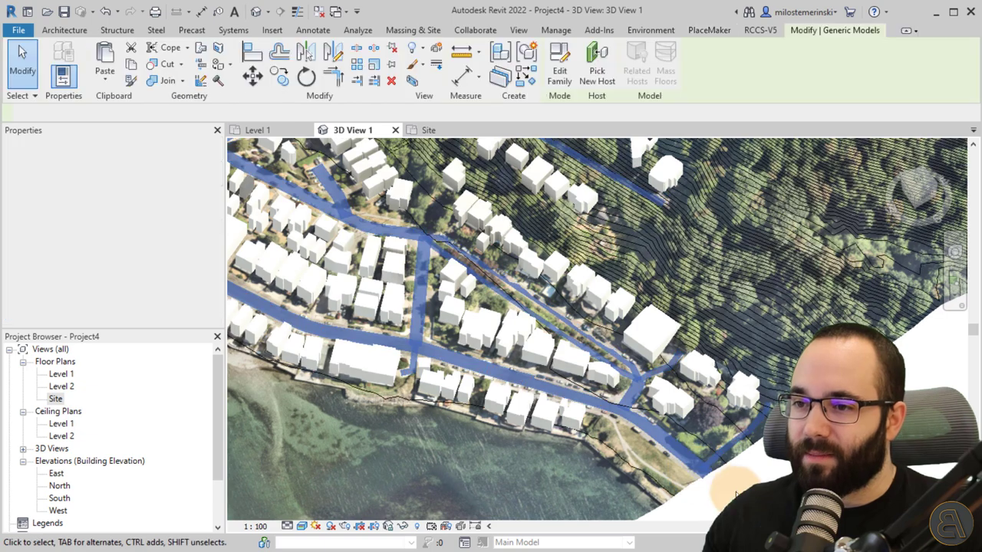
scroll(652, 376, down, 4)
shift+middle_drag(651, 376, 759, 396)
click(648, 415)
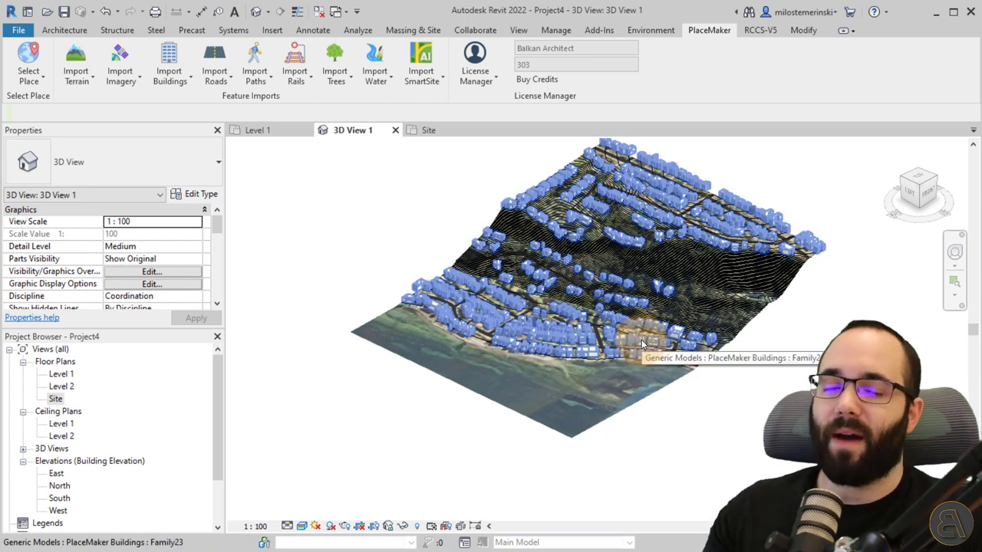
click(641, 339)
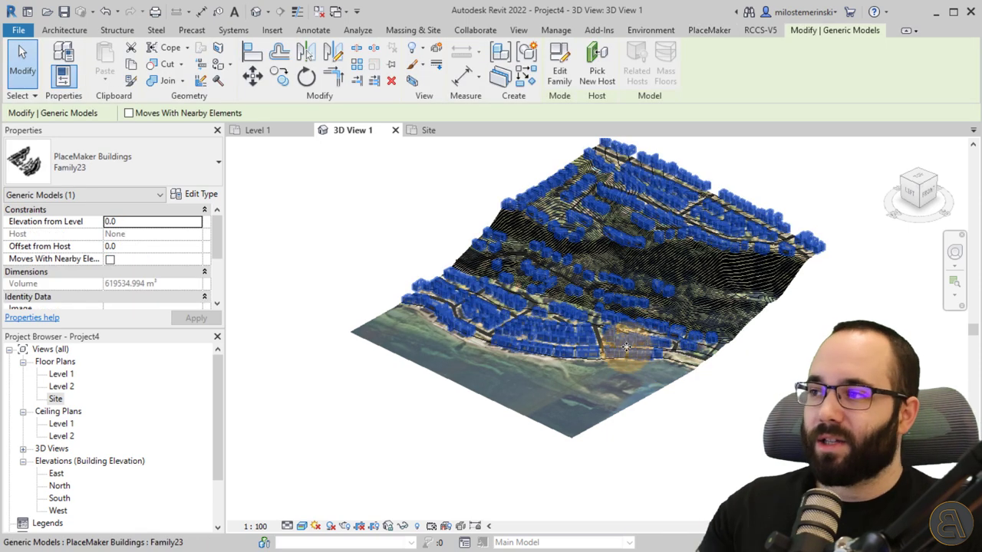
click(285, 259)
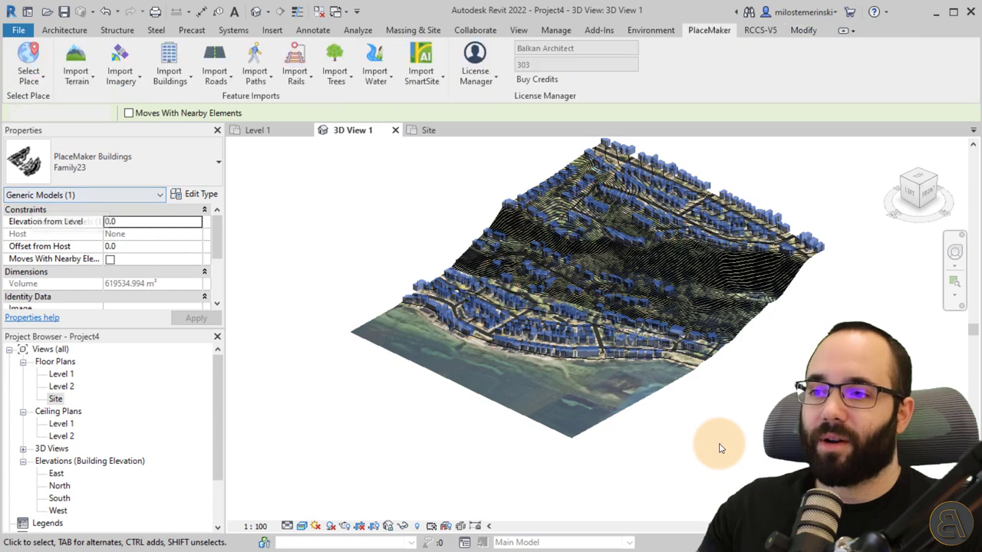
Examine the roads model and the coastal terrain subregions by selecting them, and clear the selection.
scroll(715, 353, up, 5)
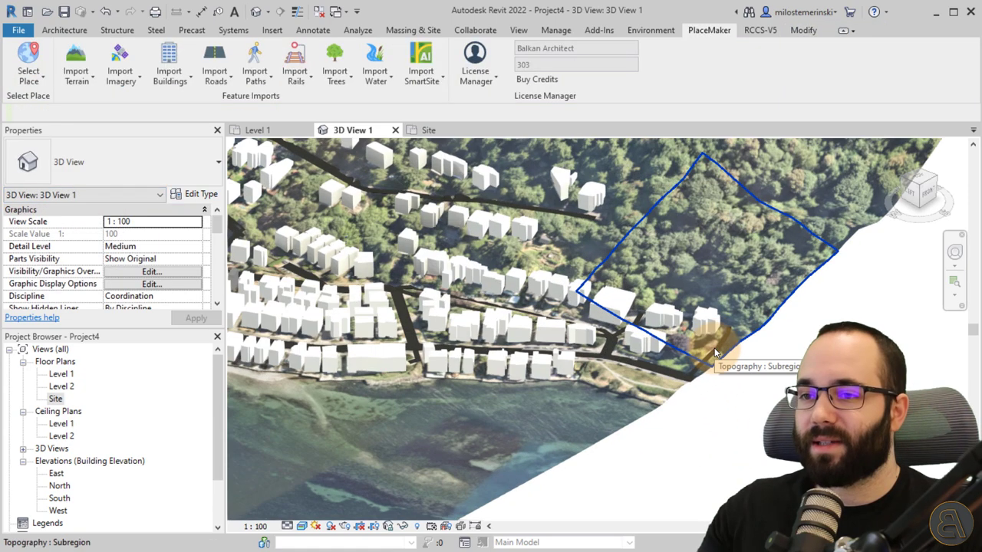
click(705, 359)
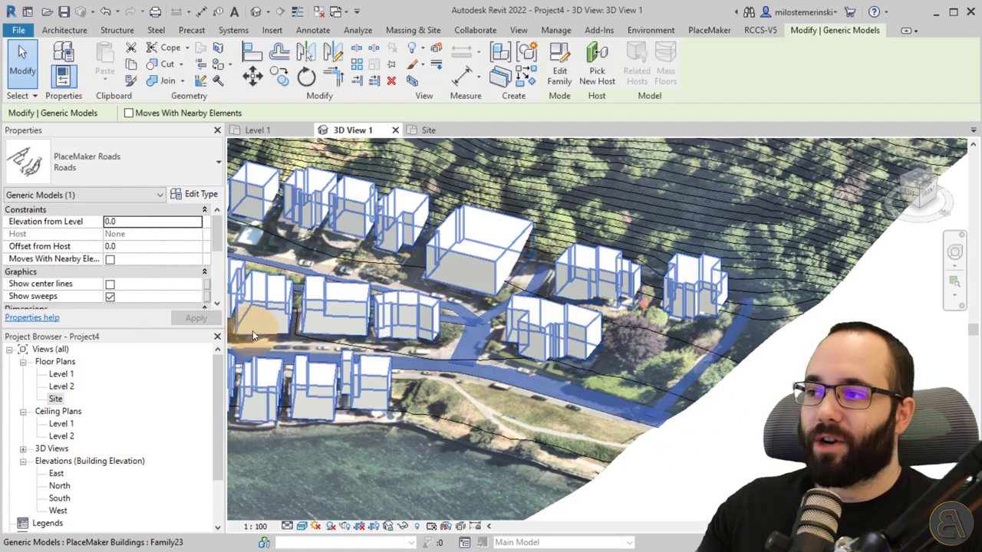
scroll(630, 408, down, 6)
click(668, 449)
click(593, 454)
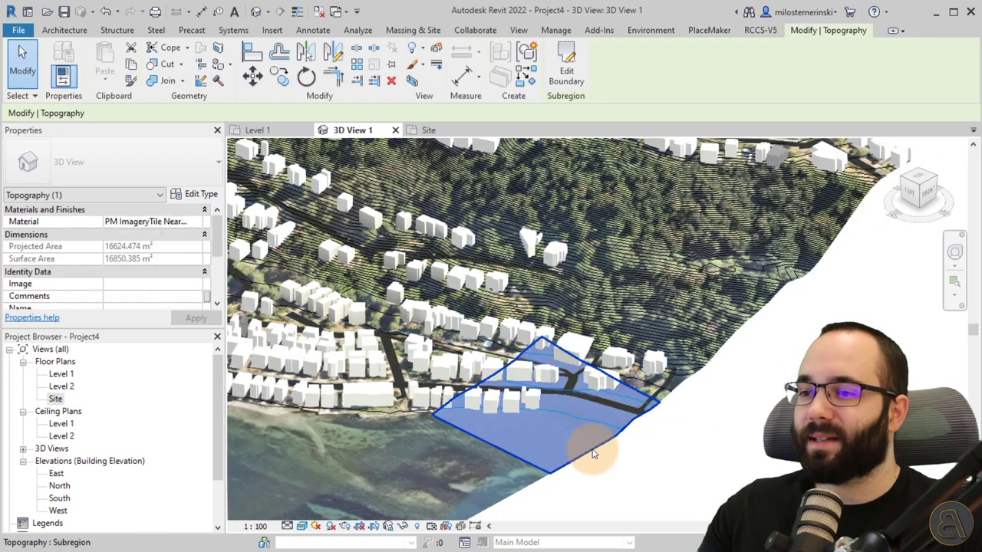
scroll(595, 430, down, 6)
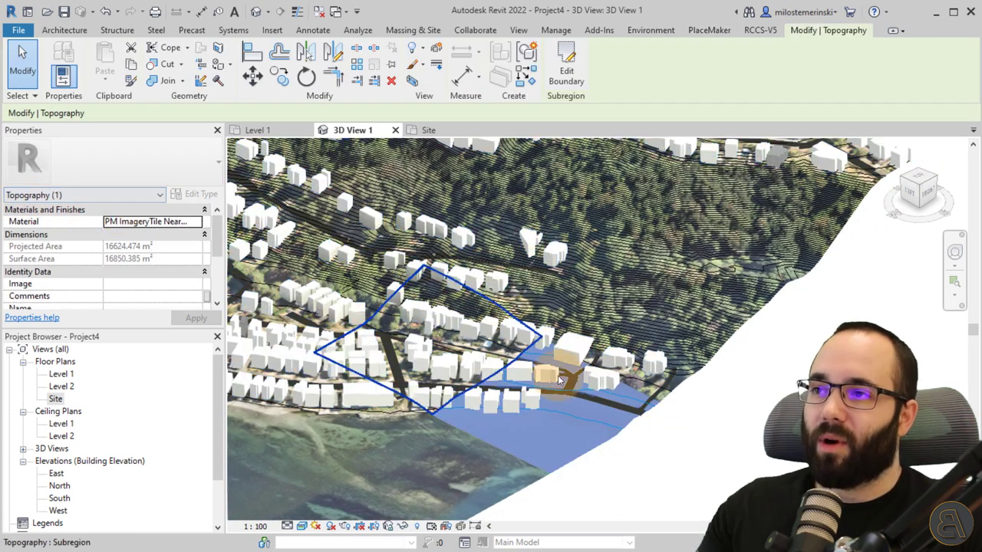
drag(595, 430, 507, 467)
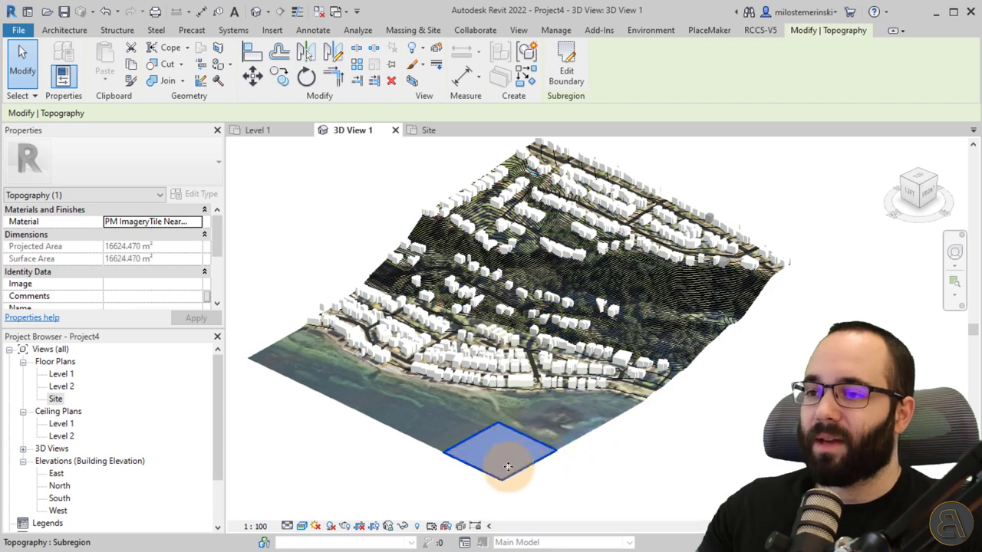
click(592, 449)
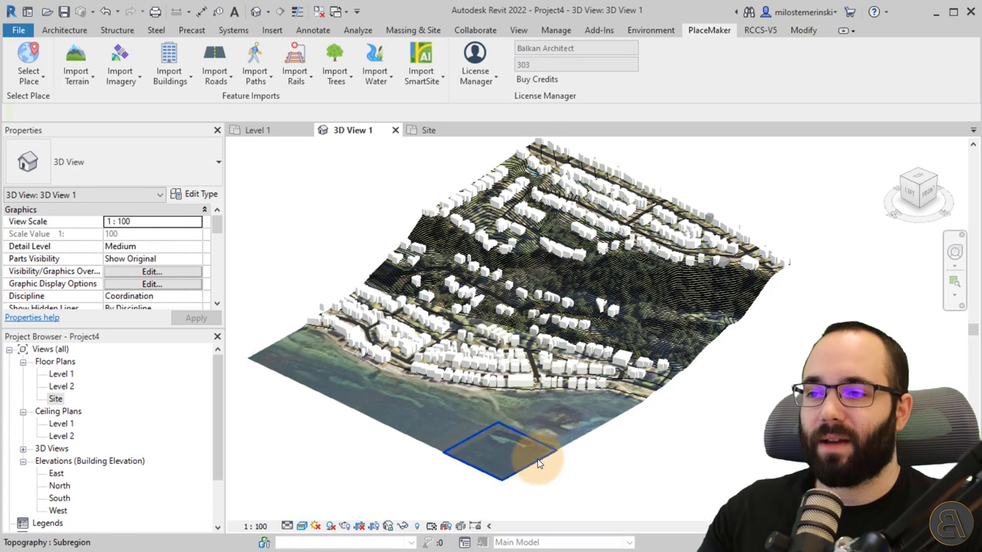
middle_drag(668, 427, 683, 452)
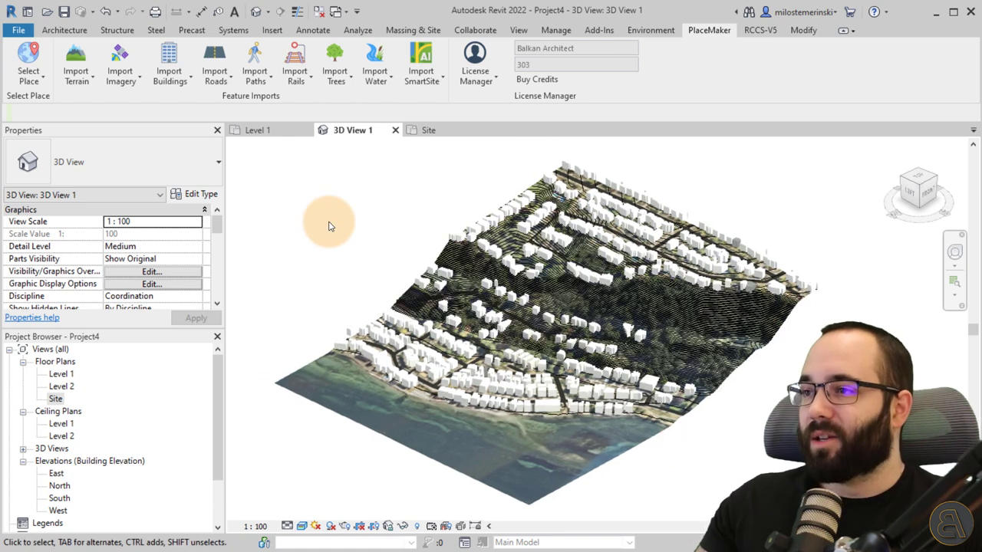
Import OSM paths with a 2500 mm default path width, merged with the surface and placed on the host toposurface.
click(259, 65)
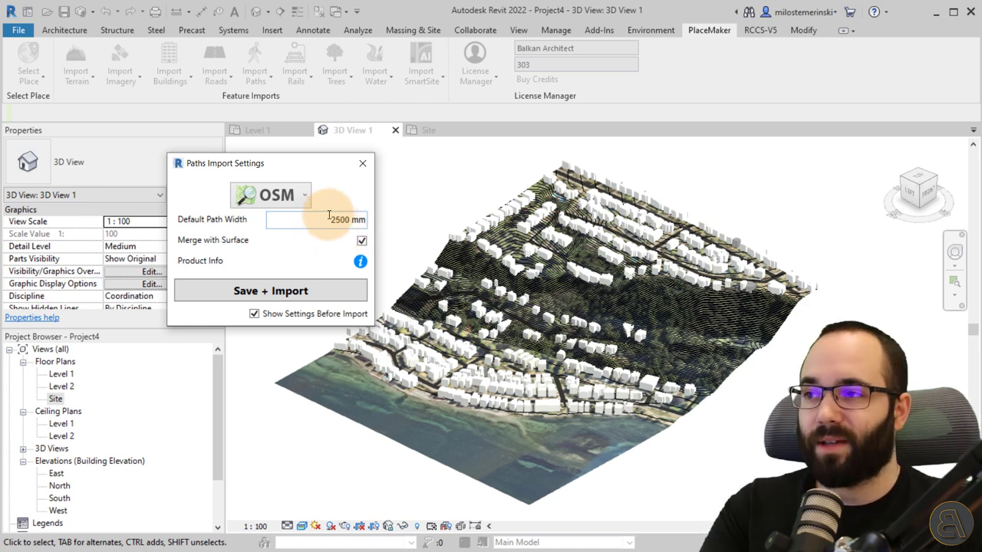
click(264, 294)
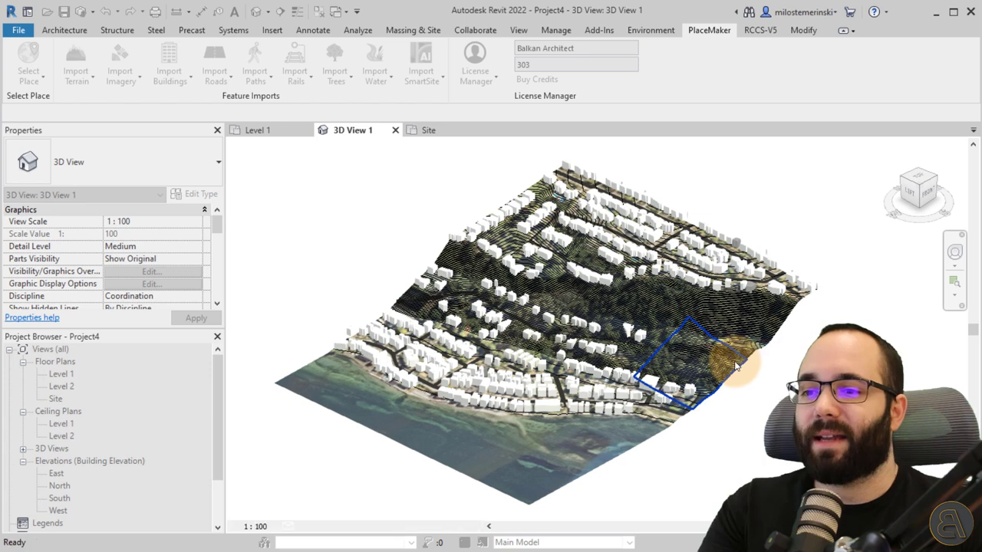
click(544, 355)
click(537, 323)
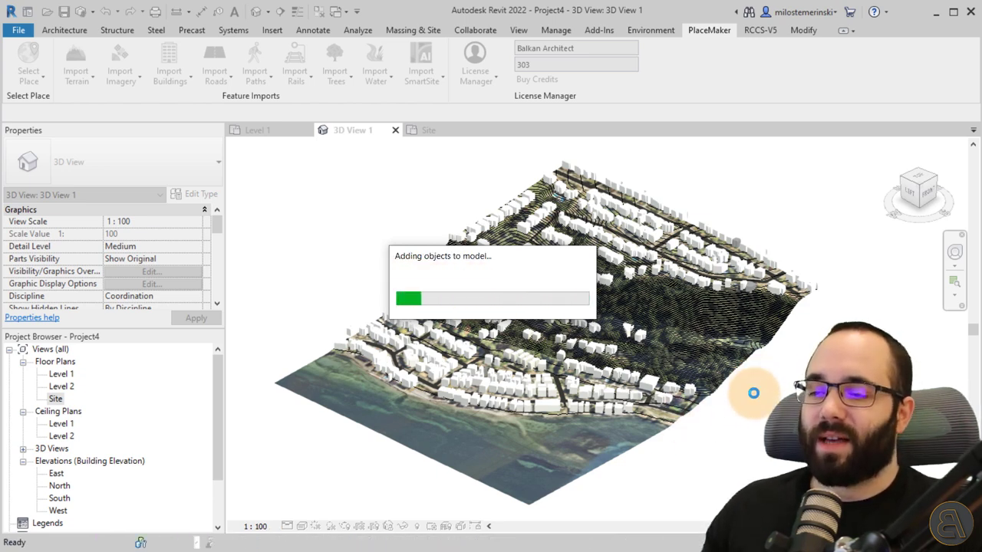
Inspect the imported paths from above by selecting their generic model, clear the selection, and return to an angled overview of the site.
shift+middle_drag(769, 358, 732, 406)
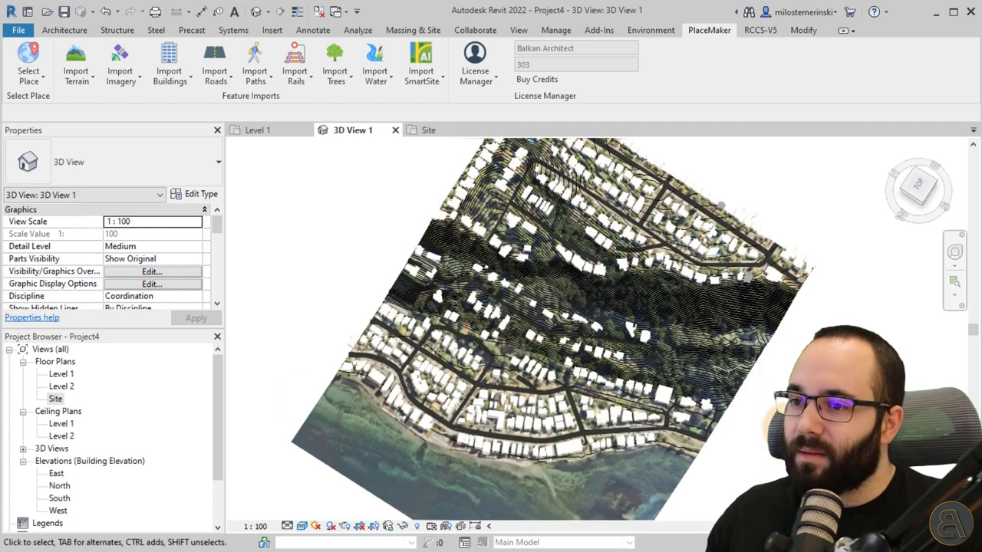
scroll(639, 408, up, 5)
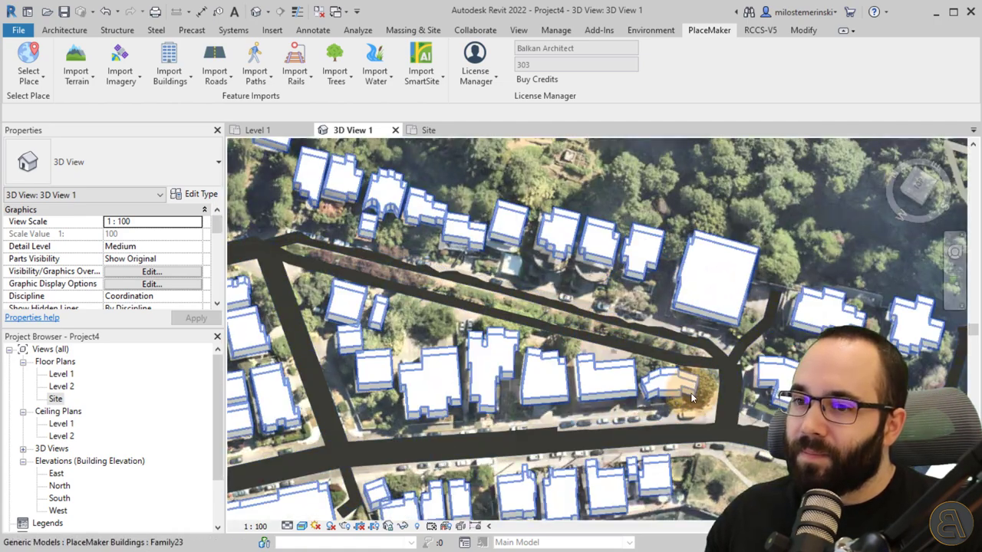
scroll(691, 399, down, 5)
middle_drag(692, 398, 697, 322)
click(652, 375)
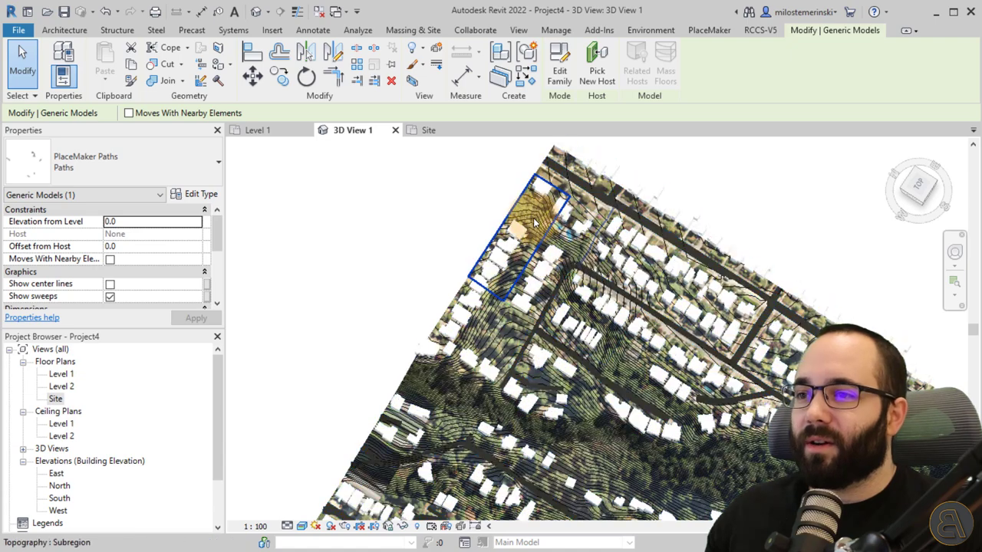
scroll(406, 374, up, 3)
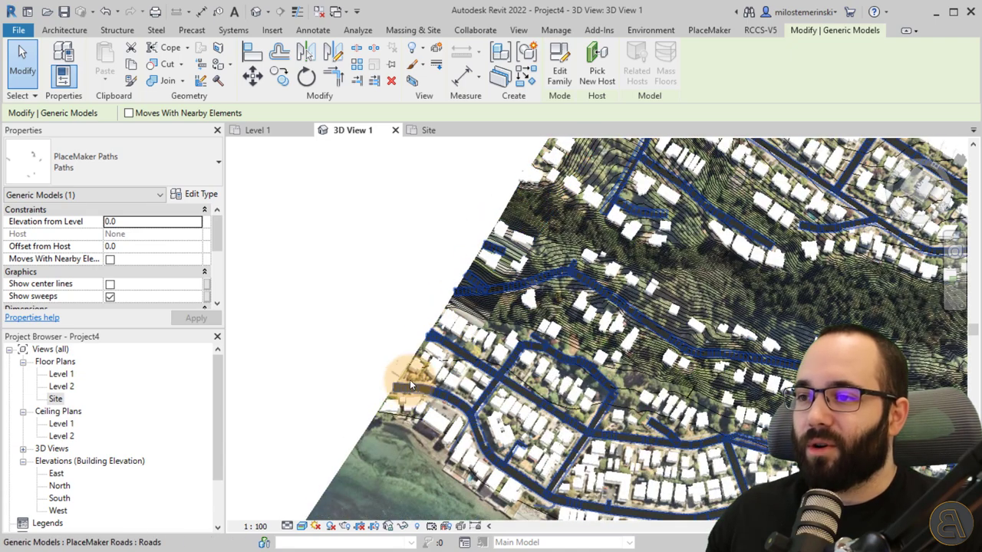
middle_drag(409, 380, 620, 325)
scroll(757, 335, up, 5)
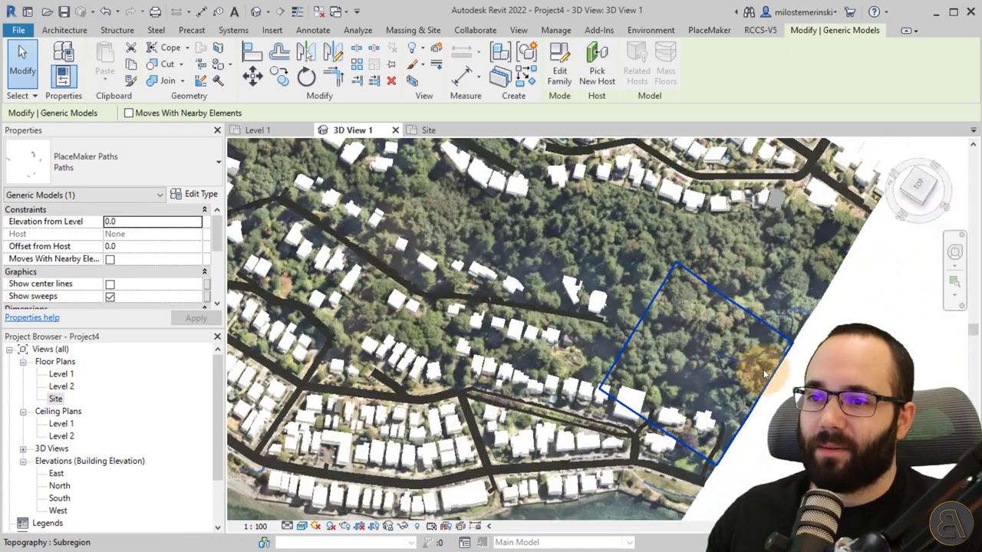
scroll(752, 341, down, 6)
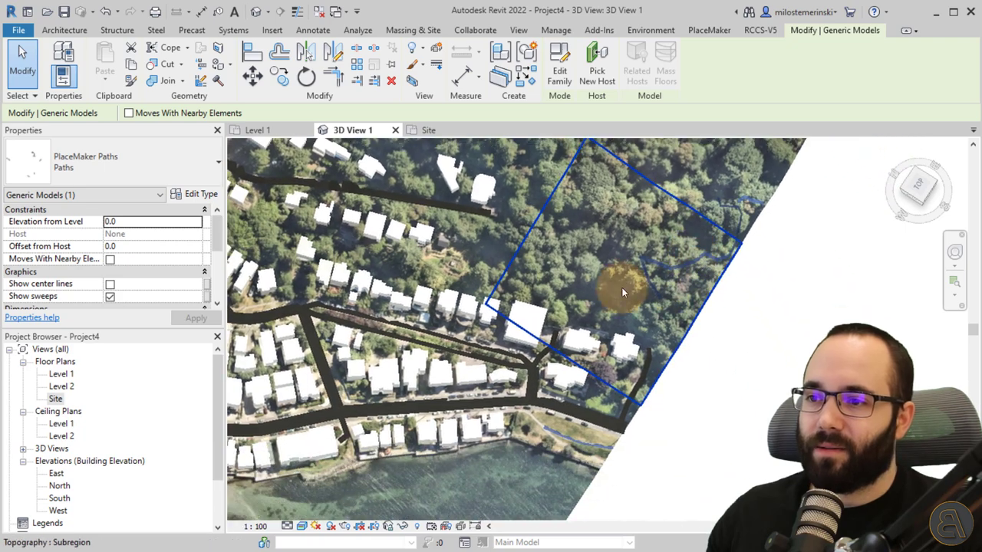
click(718, 346)
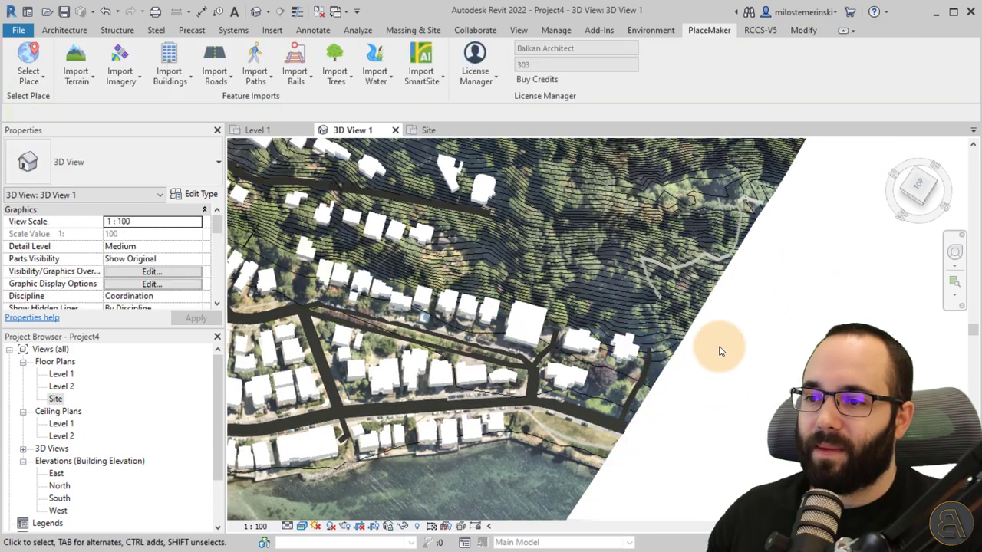
shift+middle_drag(718, 346, 766, 444)
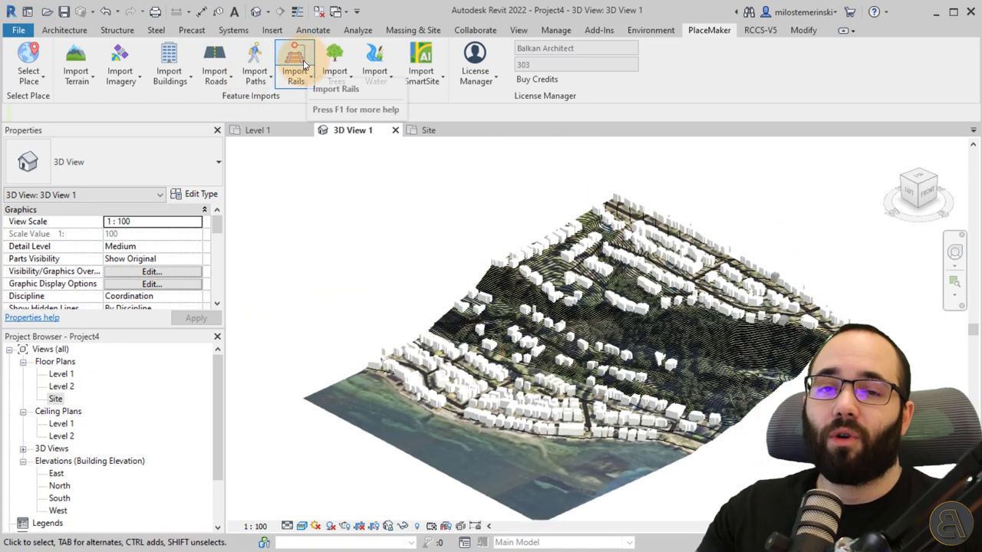
mouse_move(309, 228)
shift+middle_down()
mouse_move(344, 232)
mouse_move(322, 225)
shift+middle_up()
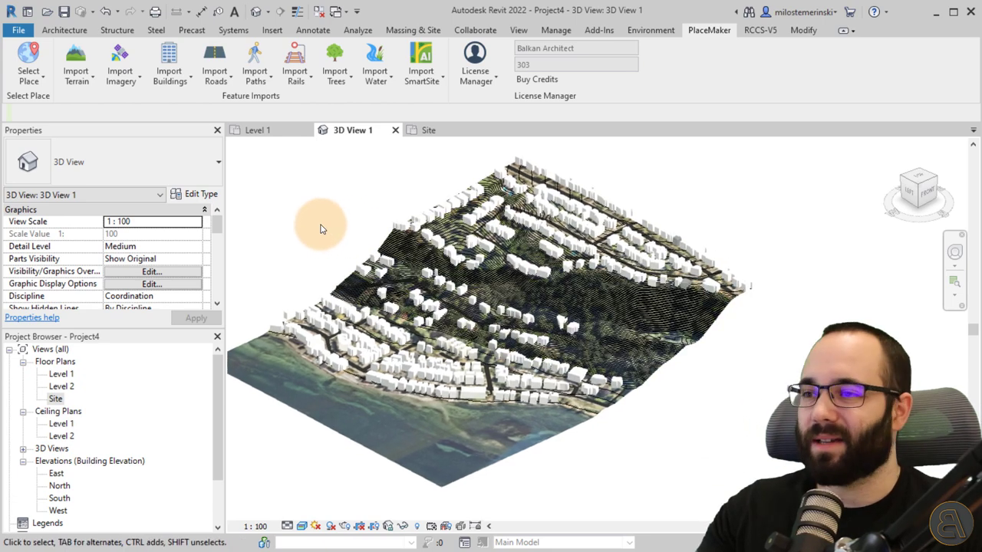
shift+middle_drag(323, 273, 335, 233)
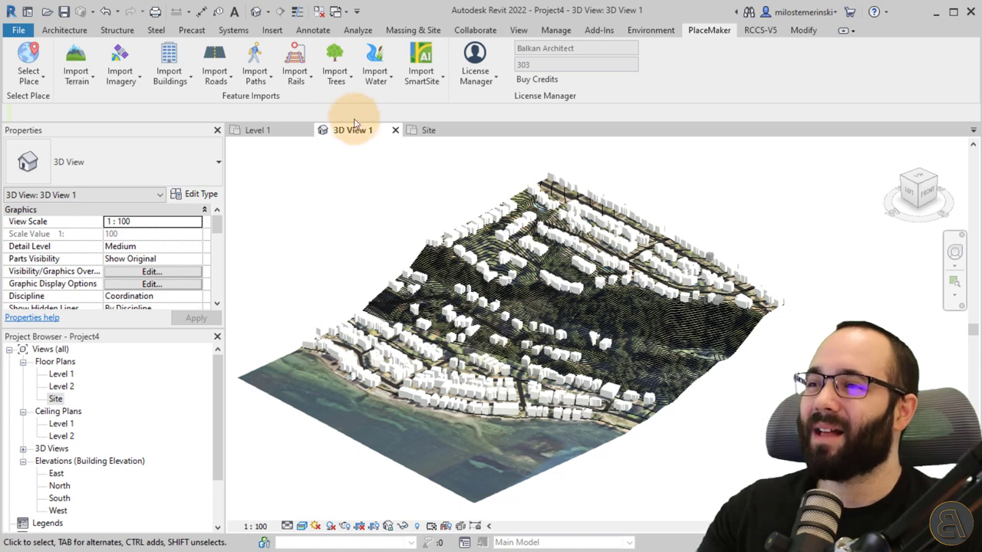
Import OSM trees 6000 to 18000 mm high with 23000 mm spacing, merged with the surface on the host toposurface.
click(330, 67)
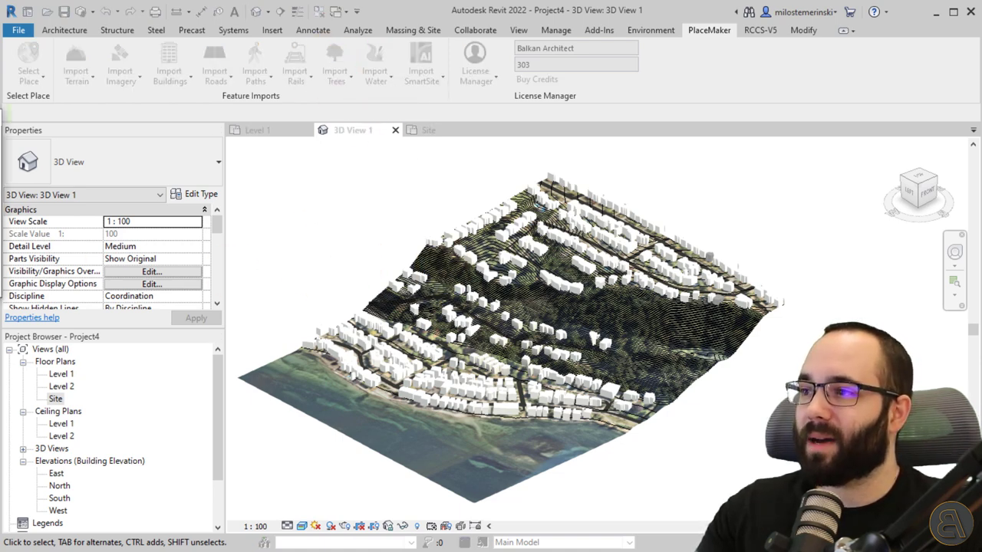
drag(239, 149, 257, 166)
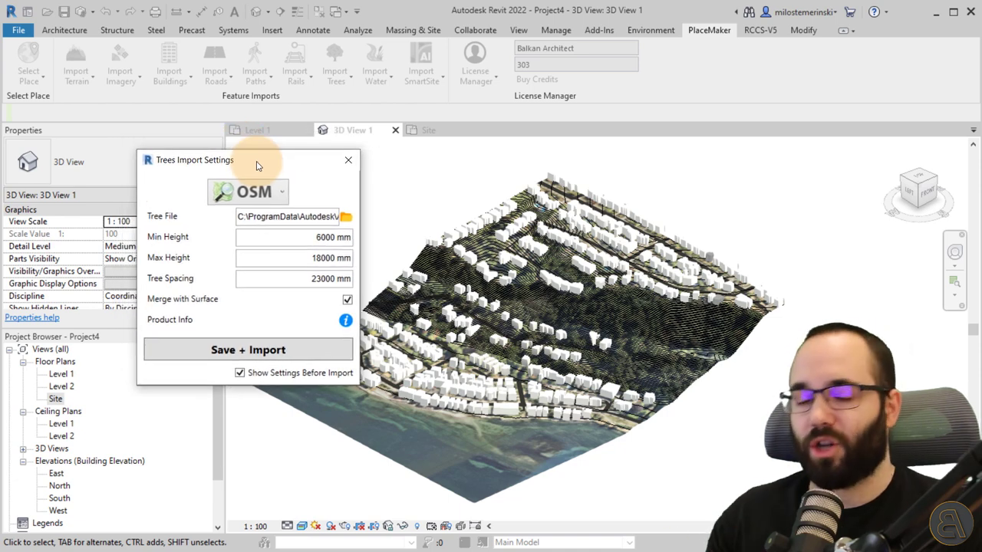
click(250, 192)
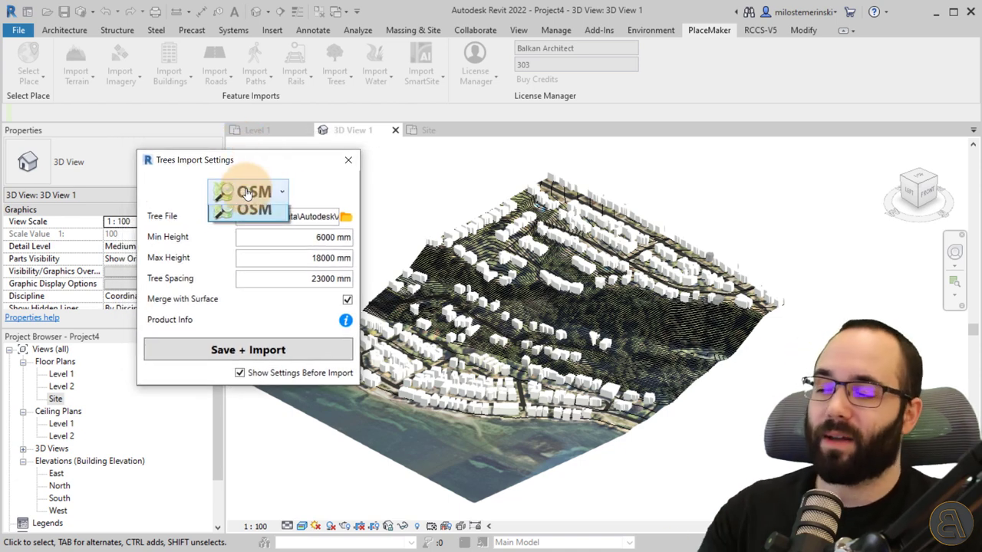
click(253, 208)
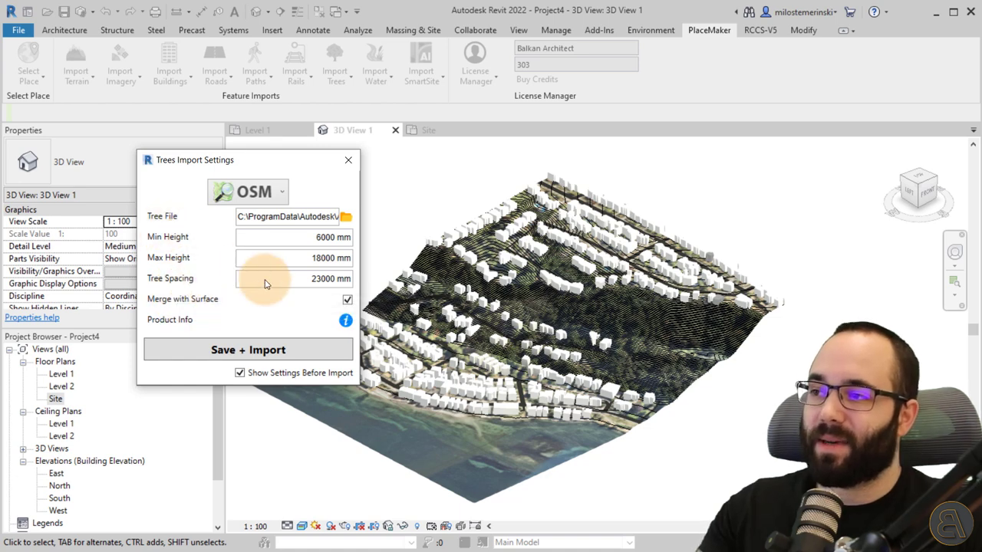
click(240, 354)
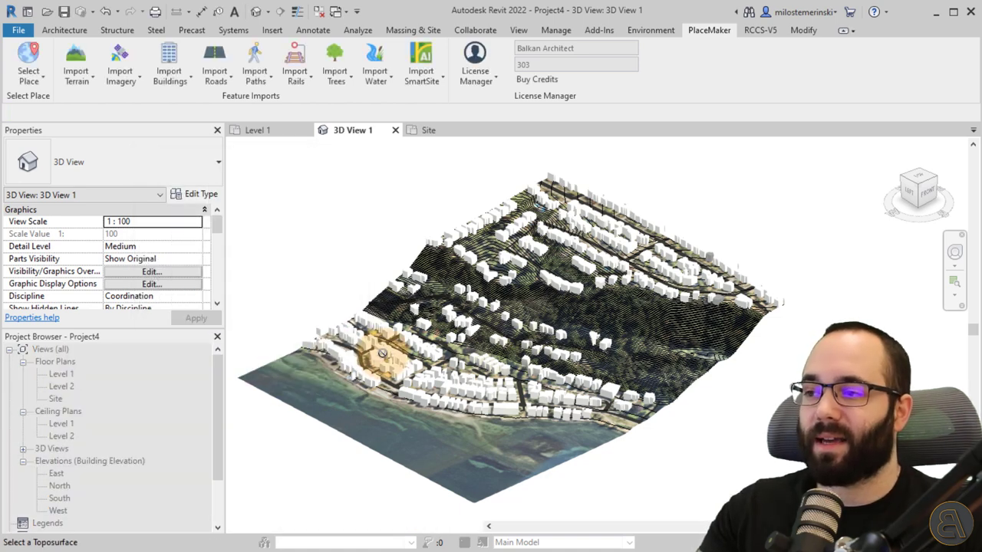
click(474, 469)
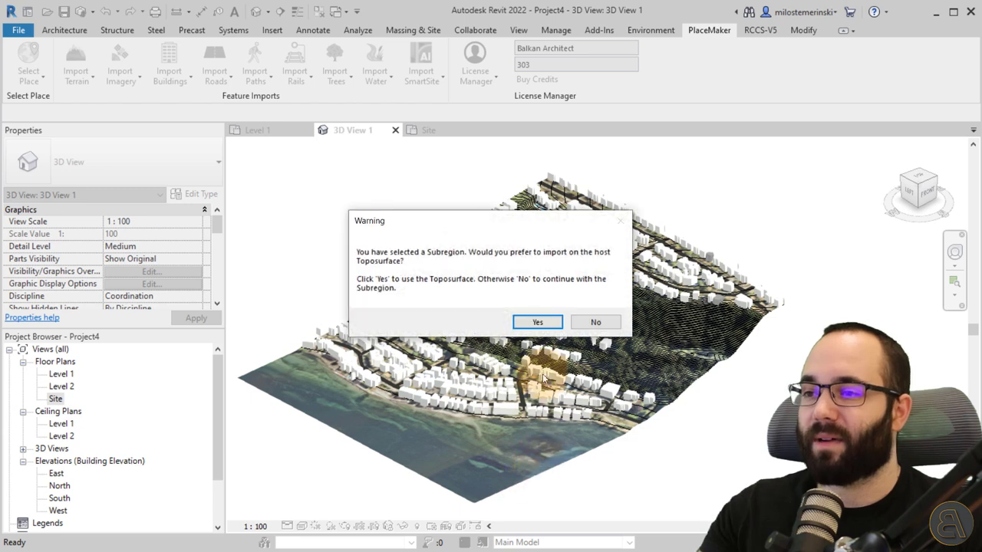
click(532, 322)
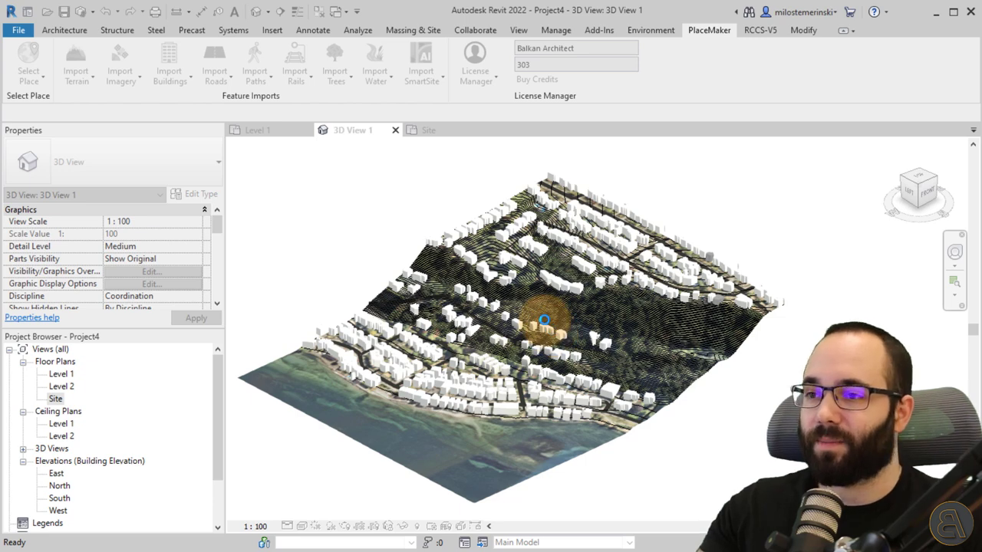
click(543, 320)
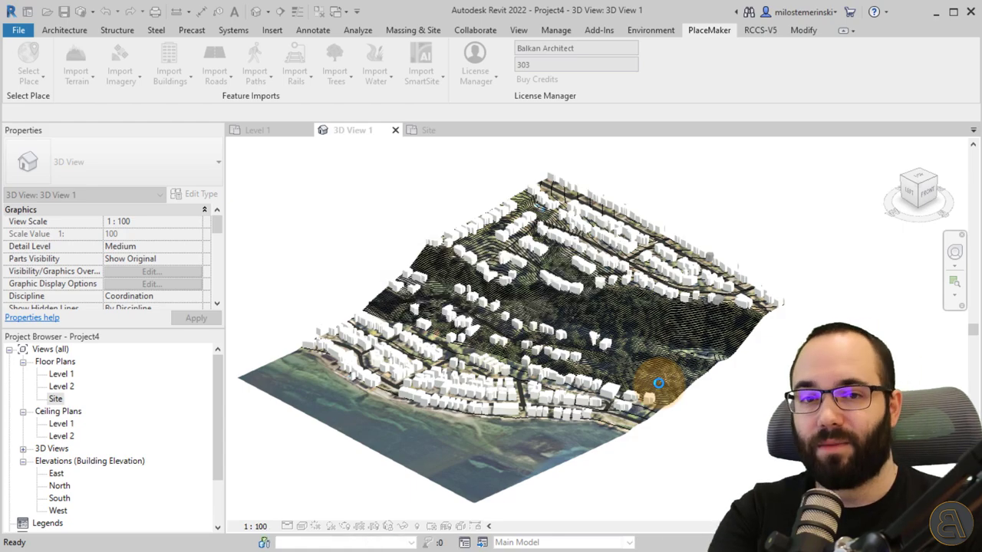
Inspect the imported trees up close on the wooded slope and from an angled overview of the site.
scroll(658, 382, up, 10)
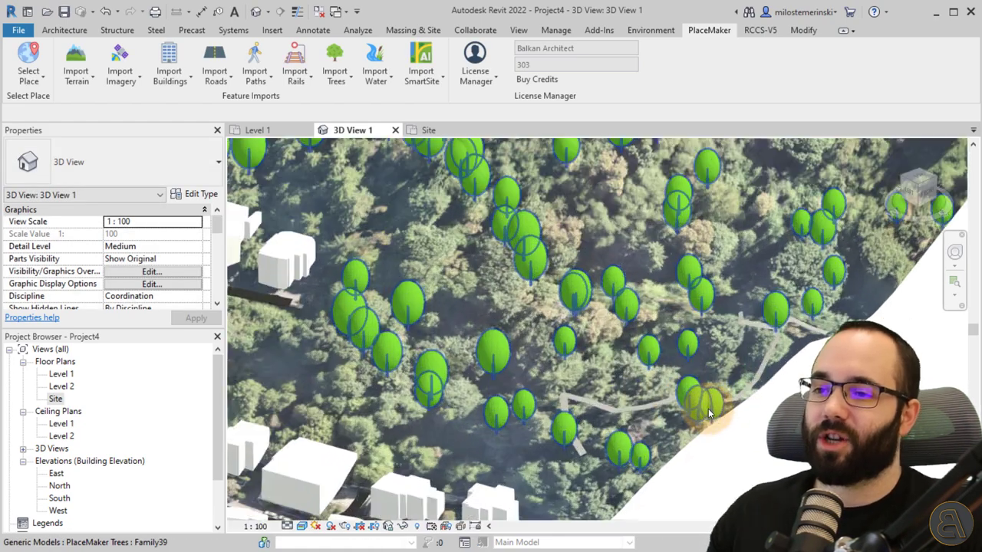
scroll(709, 414, down, 8)
shift+middle_drag(708, 379, 740, 438)
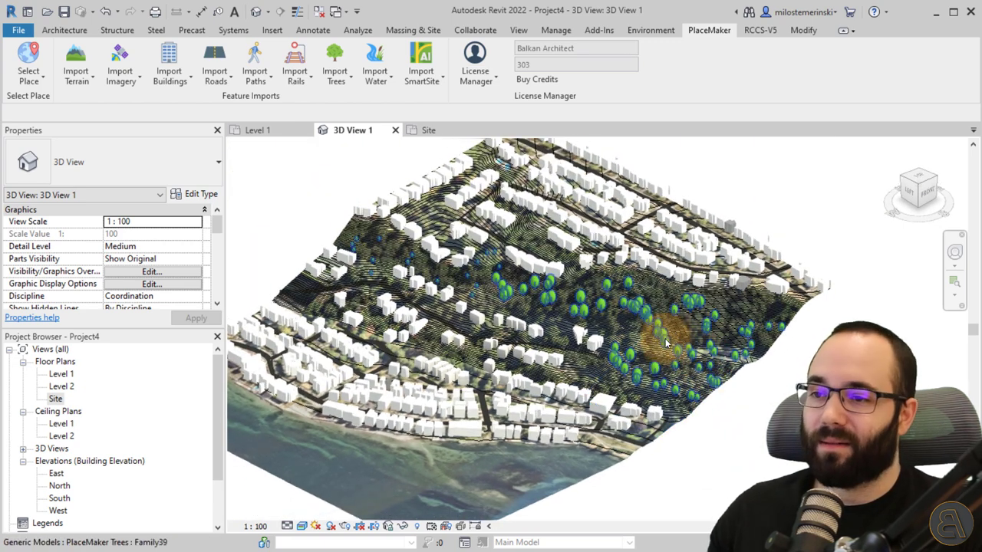
shift+middle_drag(729, 410, 661, 414)
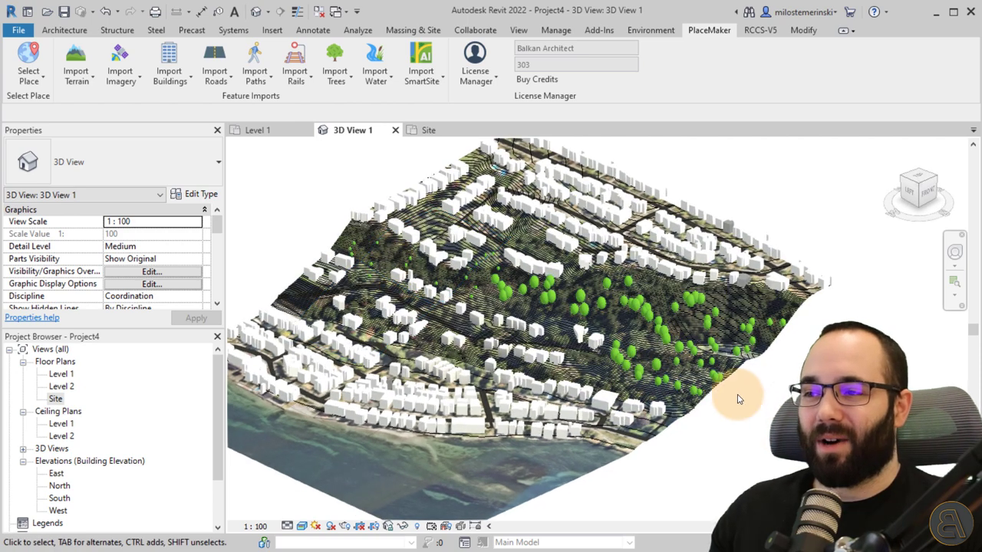
shift+middle_drag(757, 412, 637, 417)
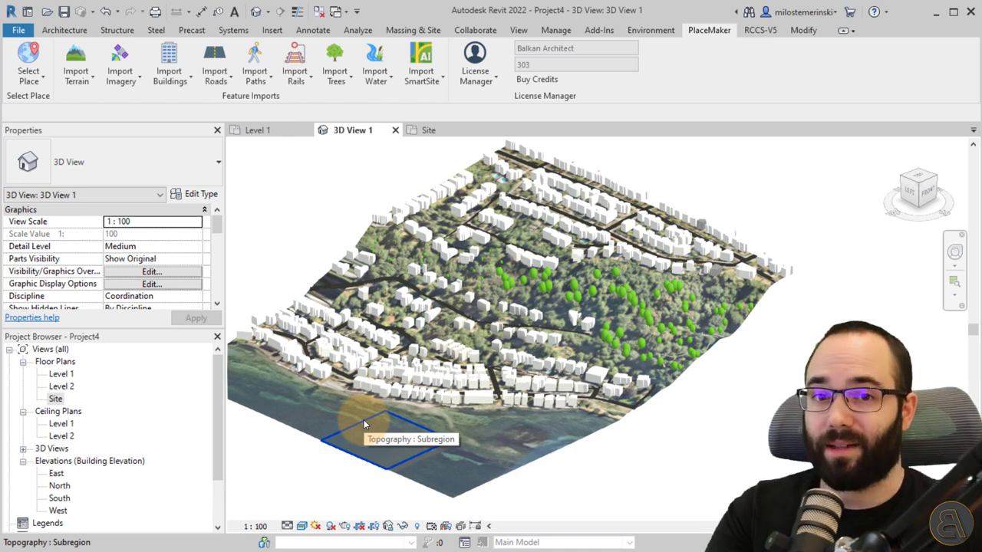
Import OSM water with merging to the surface enabled, placed on the host toposurface.
click(373, 65)
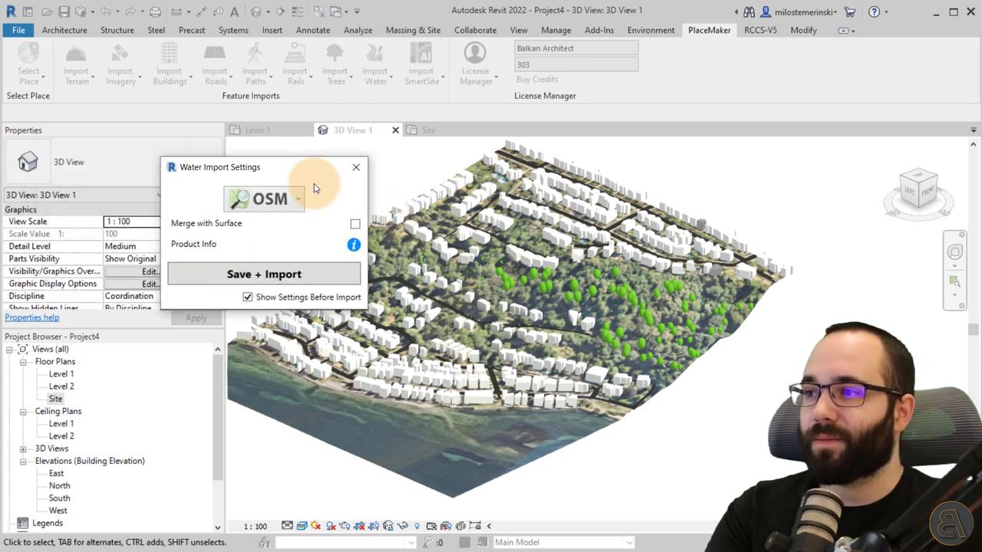
click(355, 223)
click(293, 280)
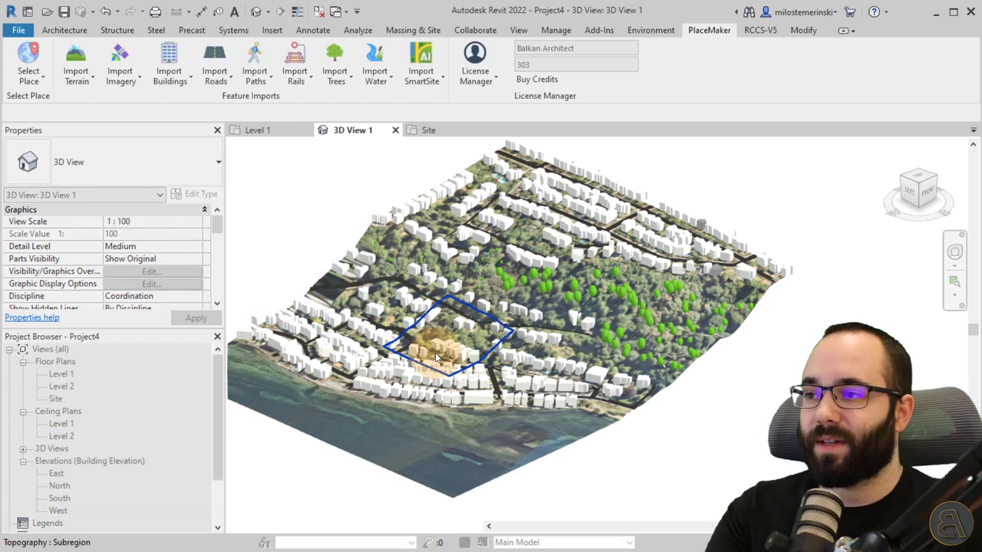
click(514, 477)
click(537, 322)
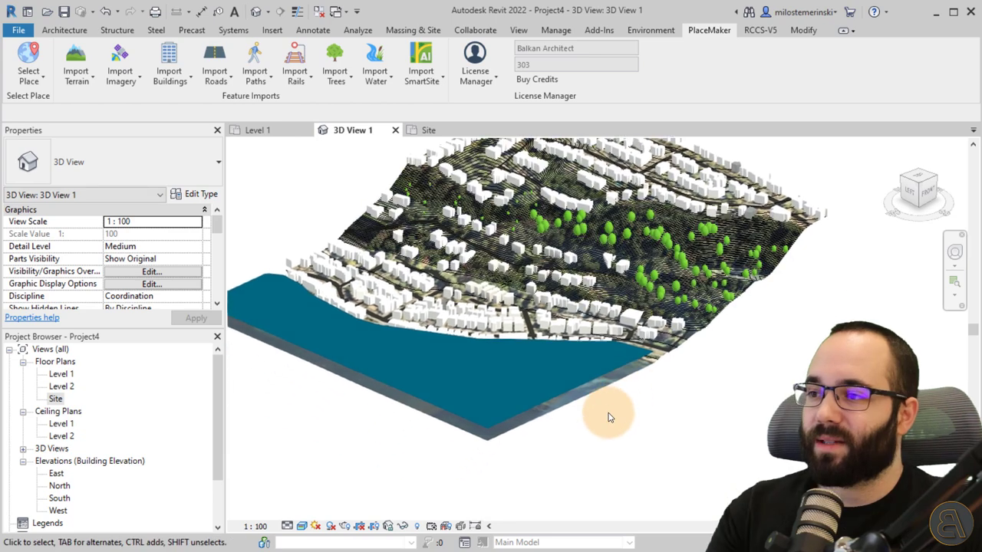
Examine the imported water, buildings and roads from several angles, up close near the wooded slope and across the whole site.
shift+middle_drag(554, 391, 616, 528)
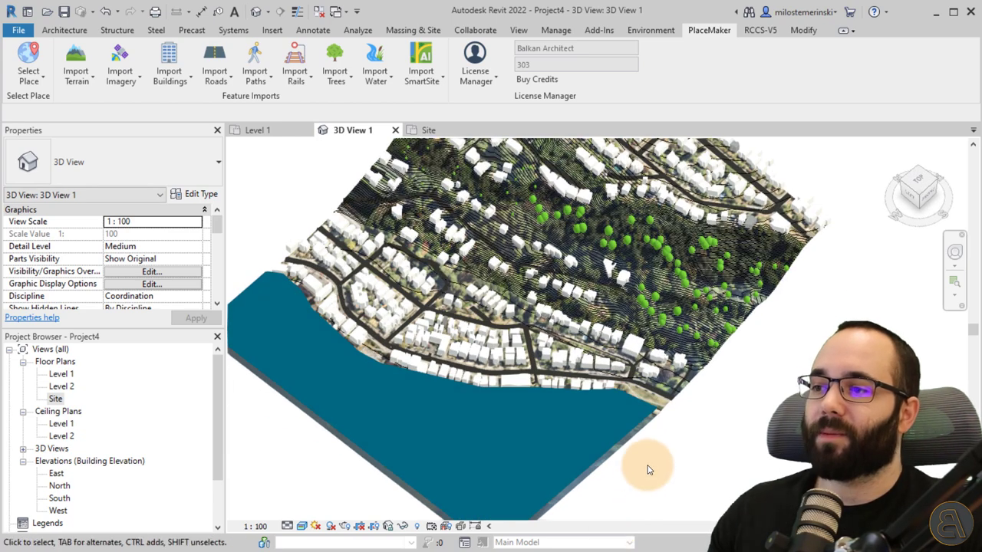
shift+middle_drag(639, 464, 682, 468)
scroll(690, 461, down, 4)
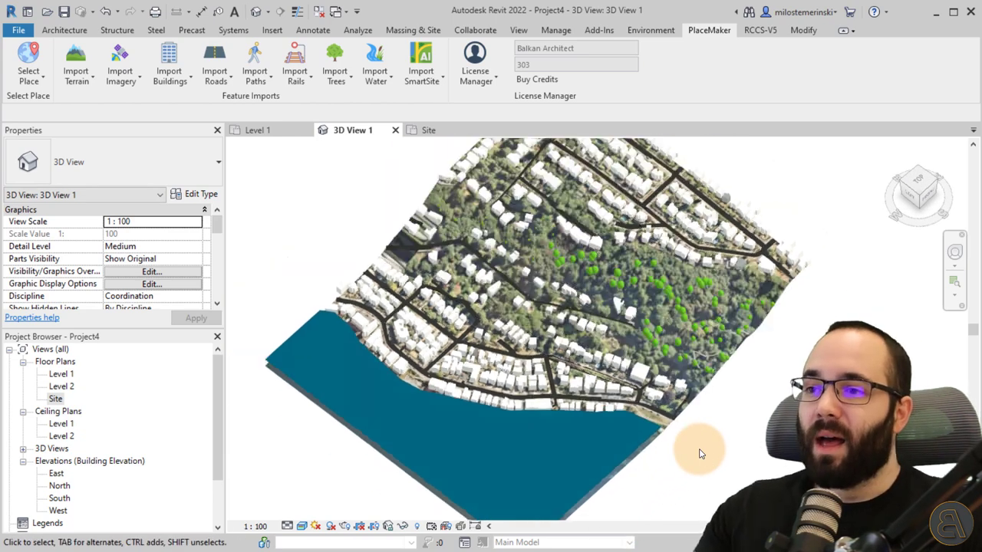
shift+middle_drag(716, 438, 711, 404)
scroll(606, 389, up, 6)
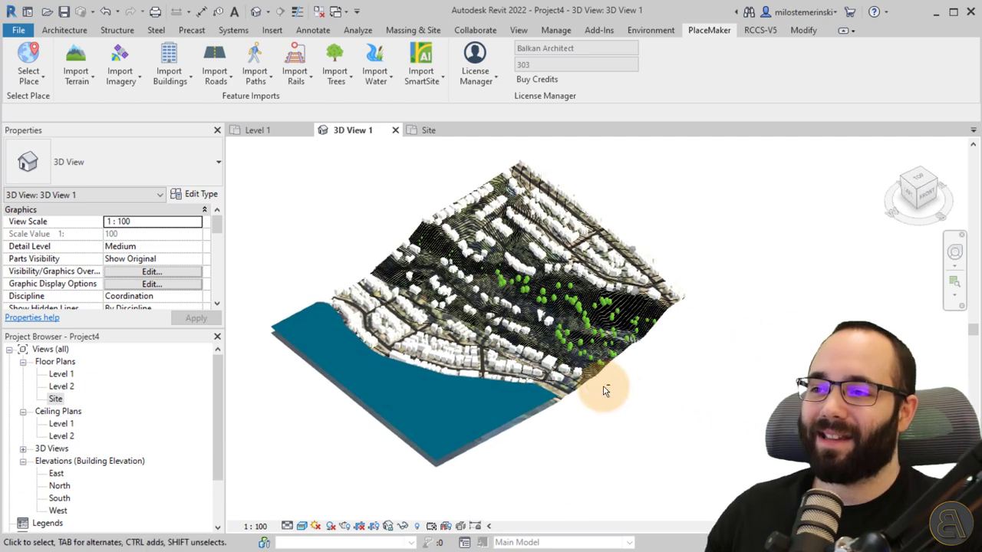
scroll(586, 363, up, 8)
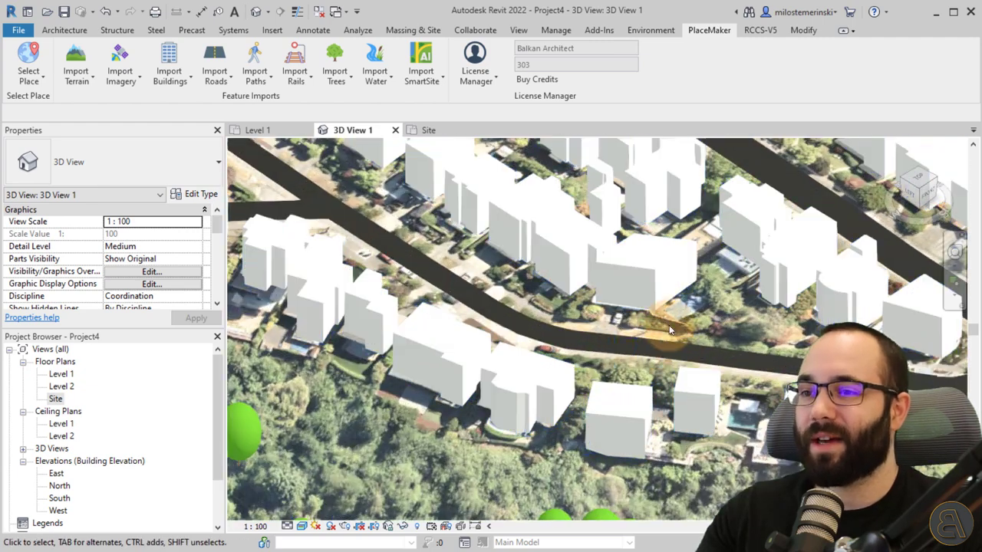
scroll(596, 313, down, 10)
scroll(560, 362, down, 3)
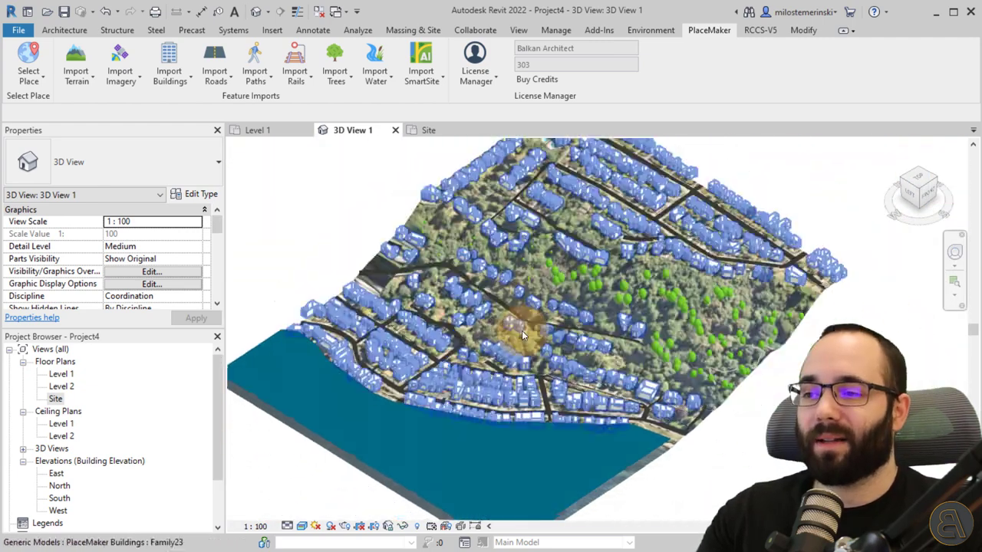
shift+middle_drag(529, 330, 644, 457)
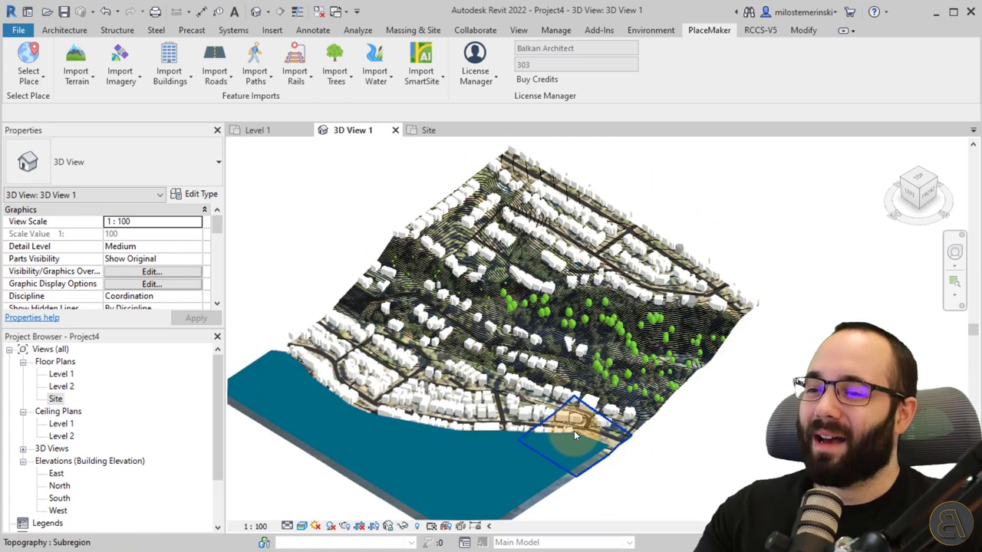
Move the PlaceMaker water model vertically down onto the flat low end of the terrain in the South elevation.
click(570, 467)
shift+middle_drag(570, 468, 552, 334)
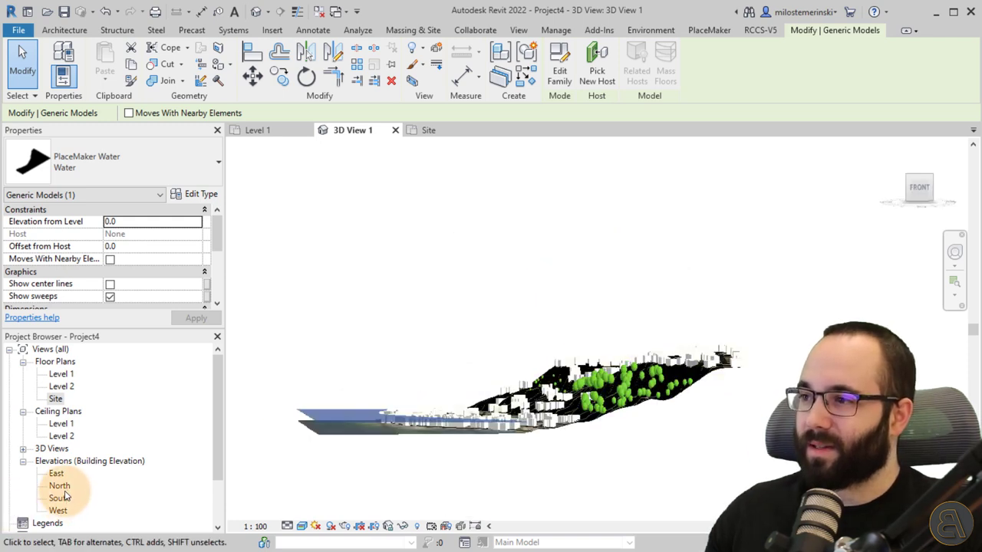
double_click(60, 498)
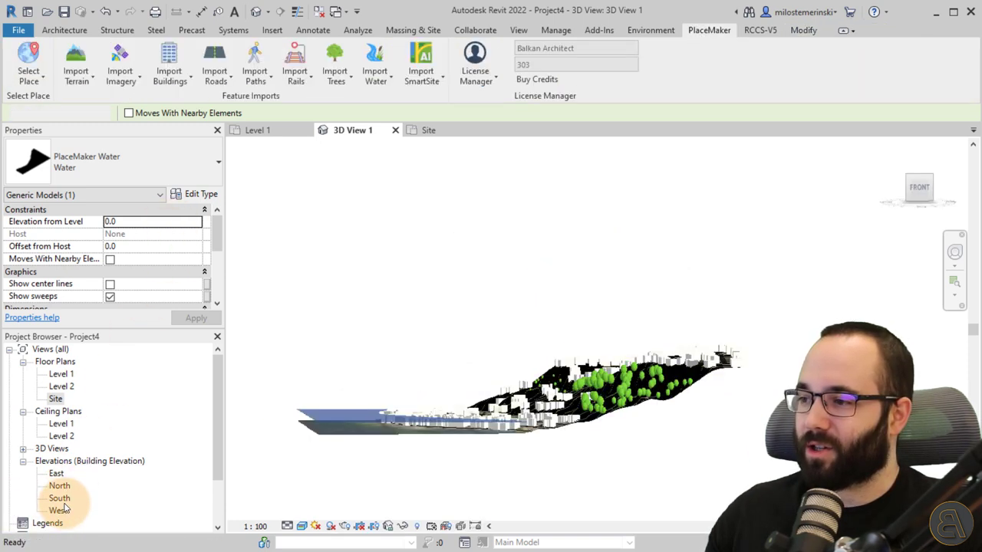
scroll(307, 375, up, 3)
middle_drag(281, 375, 438, 363)
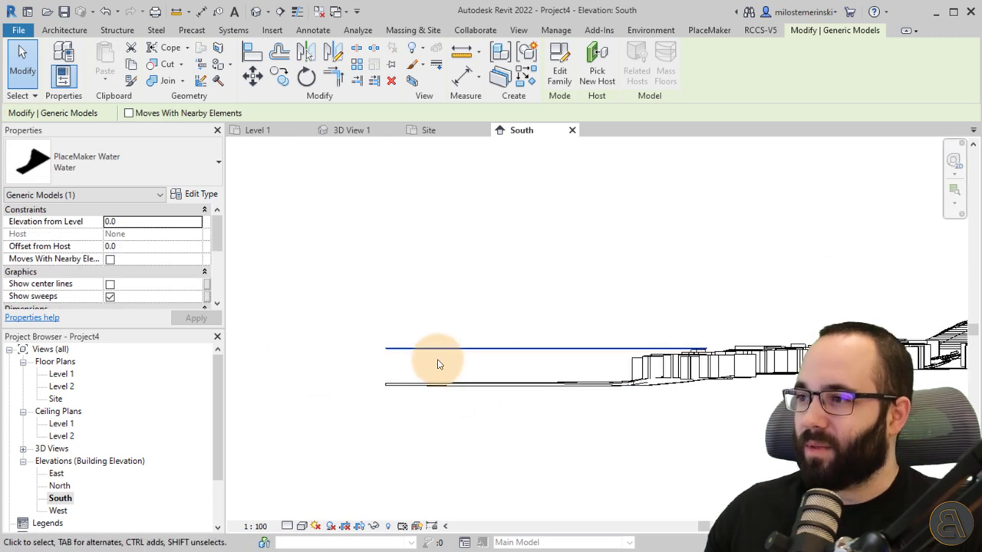
click(254, 76)
click(385, 350)
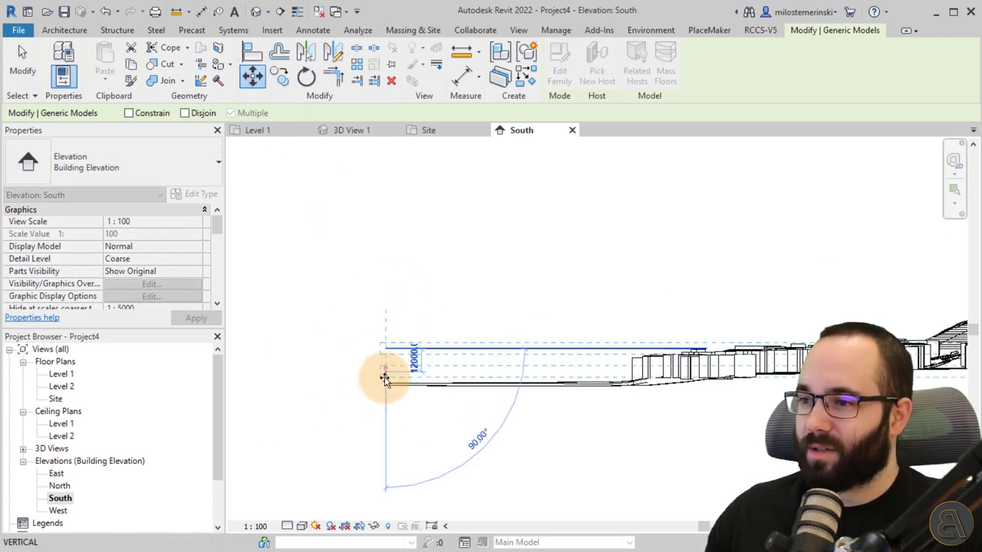
click(385, 383)
key(Escape)
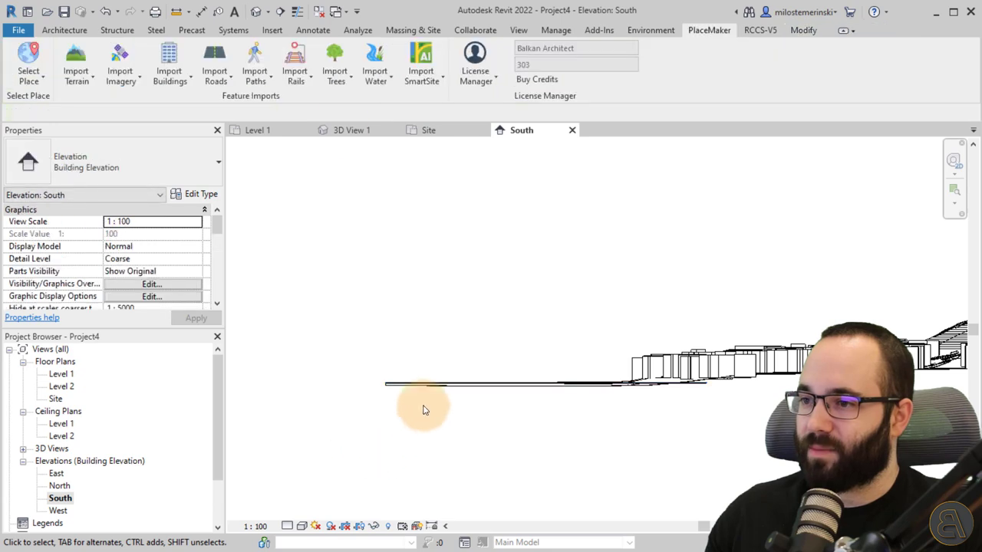
Return to 3D View 1 and examine the lowered water along the shoreline and the completed site from an angled overview.
click(323, 133)
shift+middle_drag(460, 340, 449, 416)
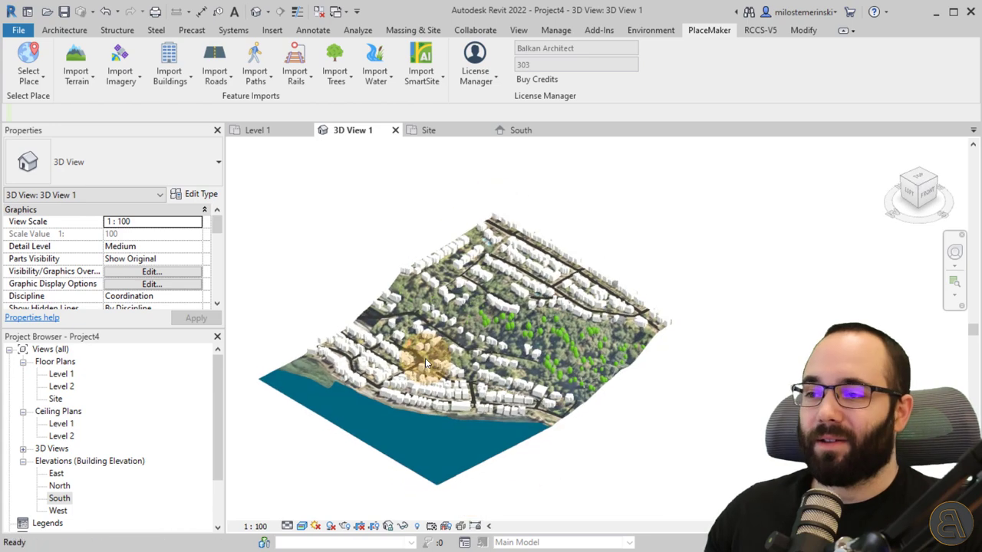
scroll(456, 430, up, 3)
click(564, 362)
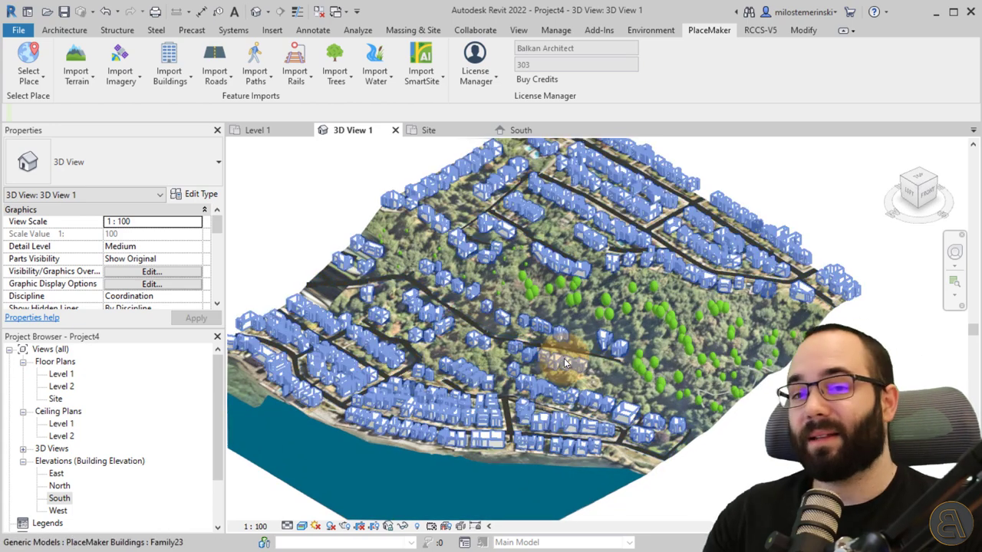
key(Escape)
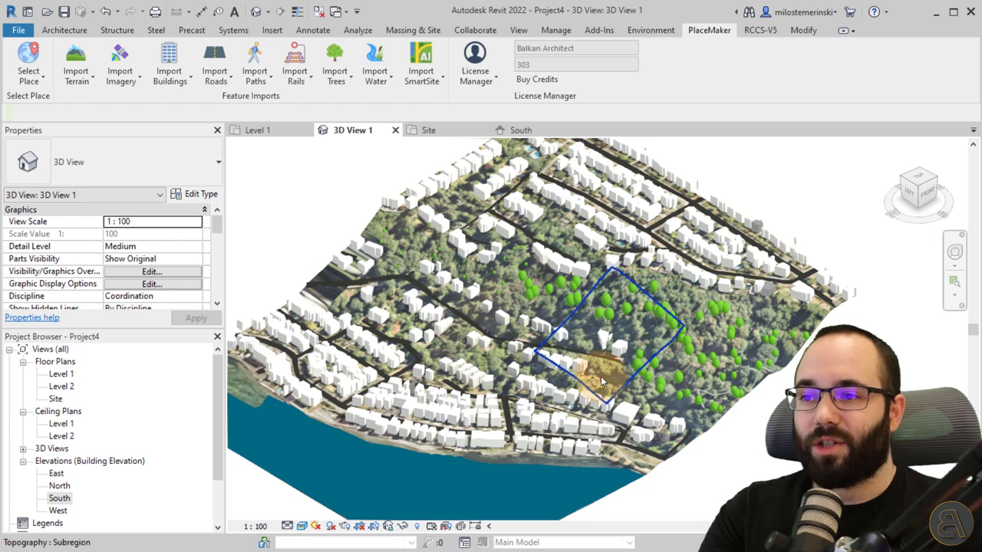
scroll(705, 450, down, 3)
middle_drag(710, 458, 648, 453)
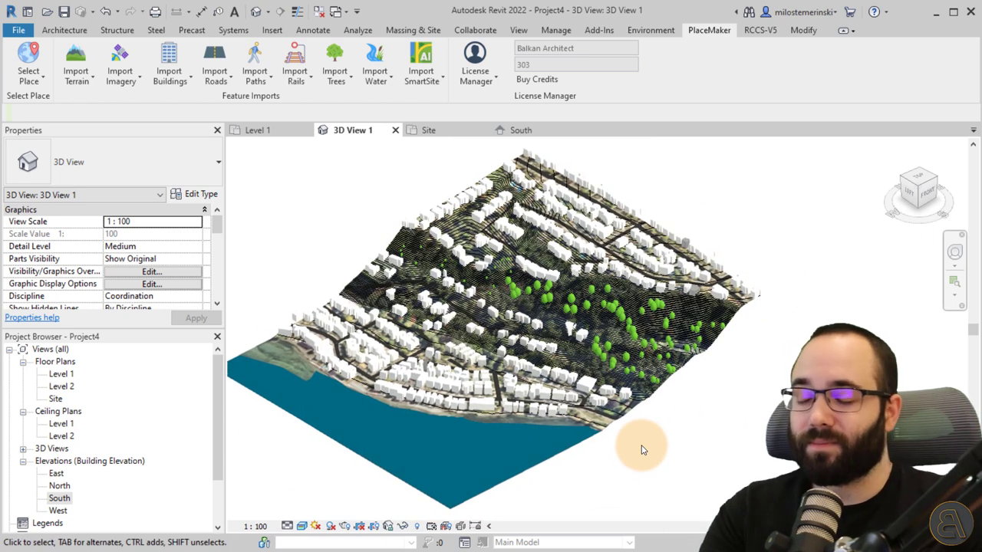